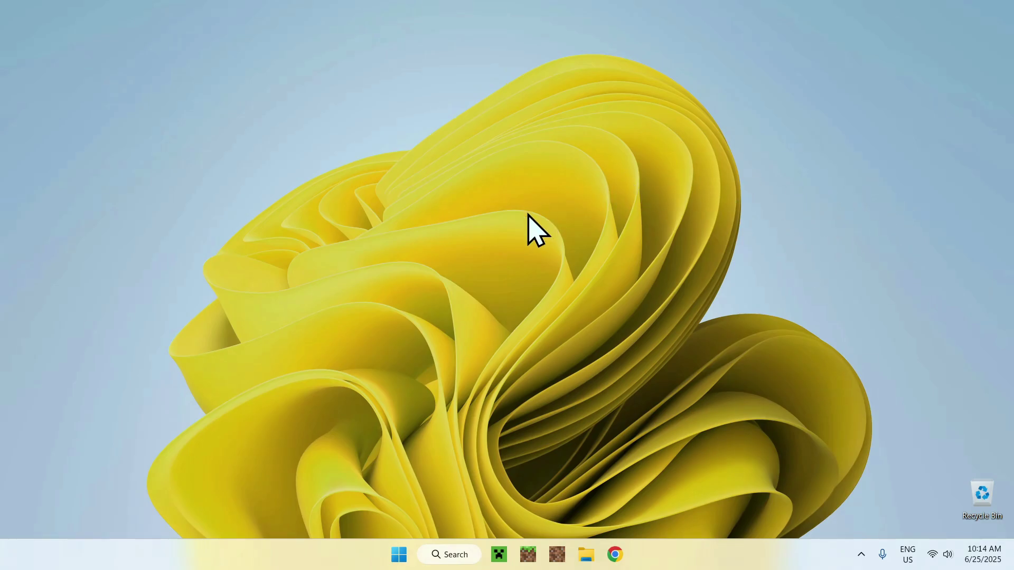
Launch Chrome and run a Google search for 'Modrinth'.
left_click(612, 552)
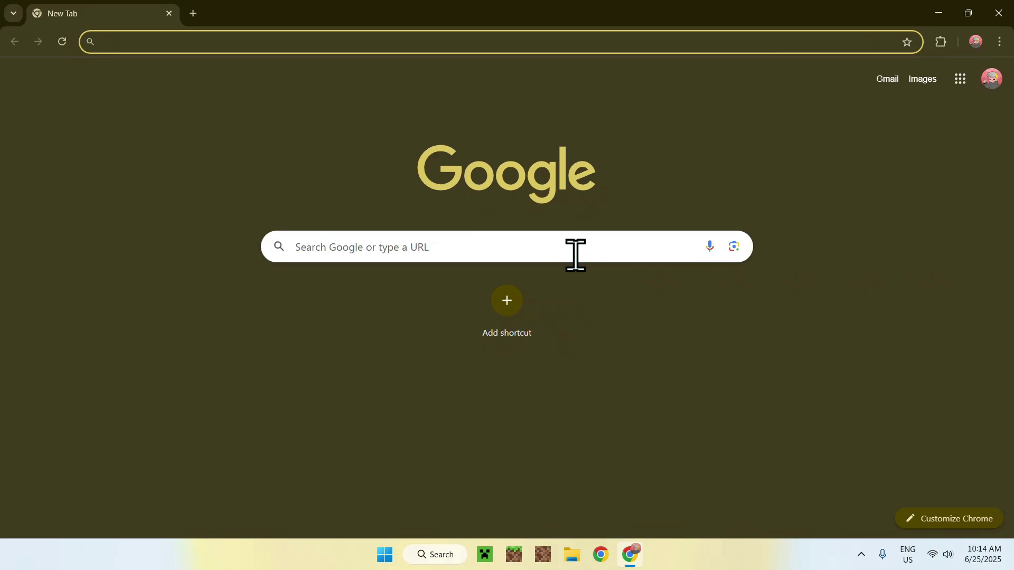
left_click(551, 250)
type("Modrinth")
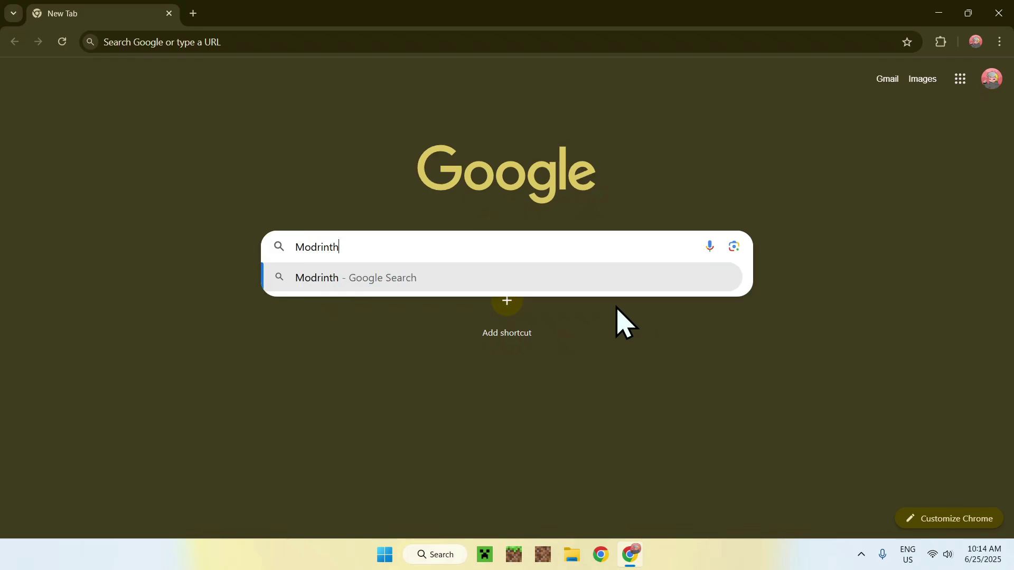
key("Return")
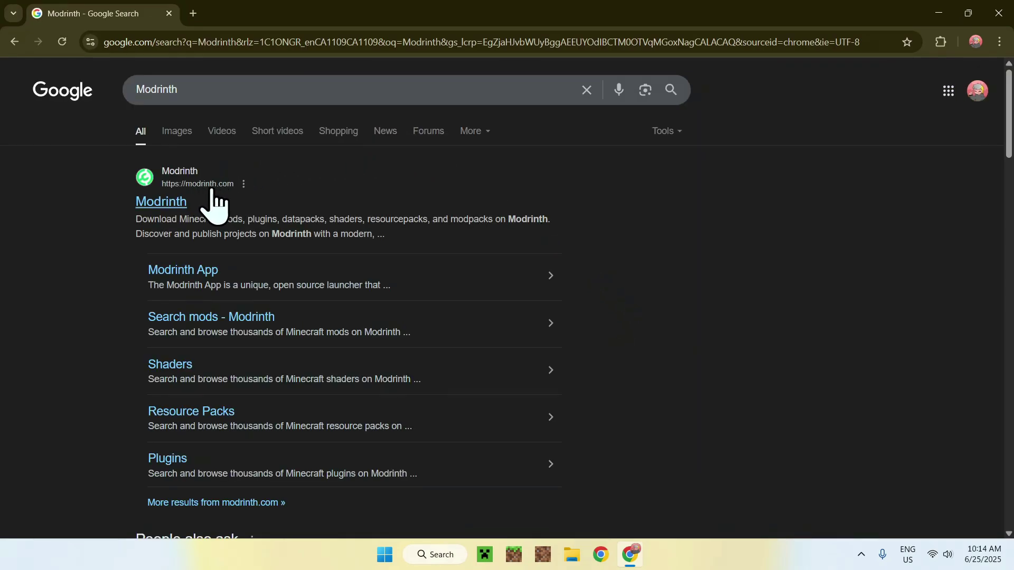
Go to modrinth.com, search the Mods catalogue for 'WorldEdit' and open its project page.
left_click(161, 203)
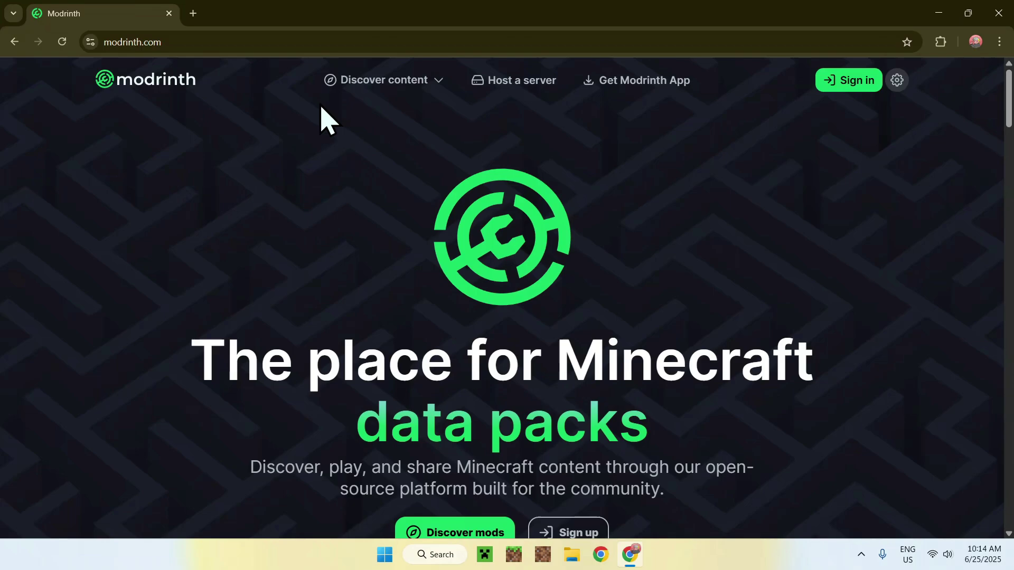
left_click(372, 83)
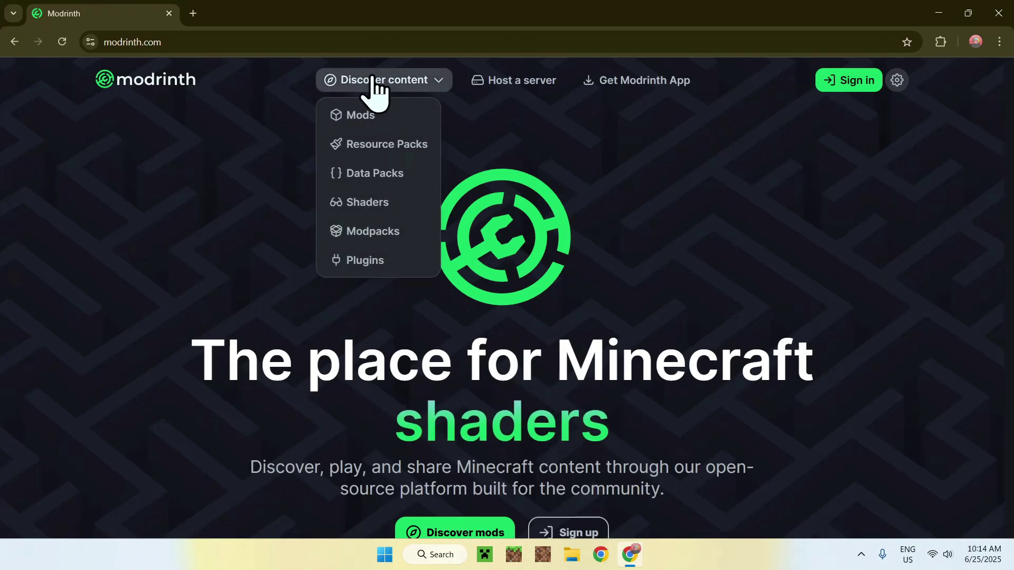
left_click(402, 118)
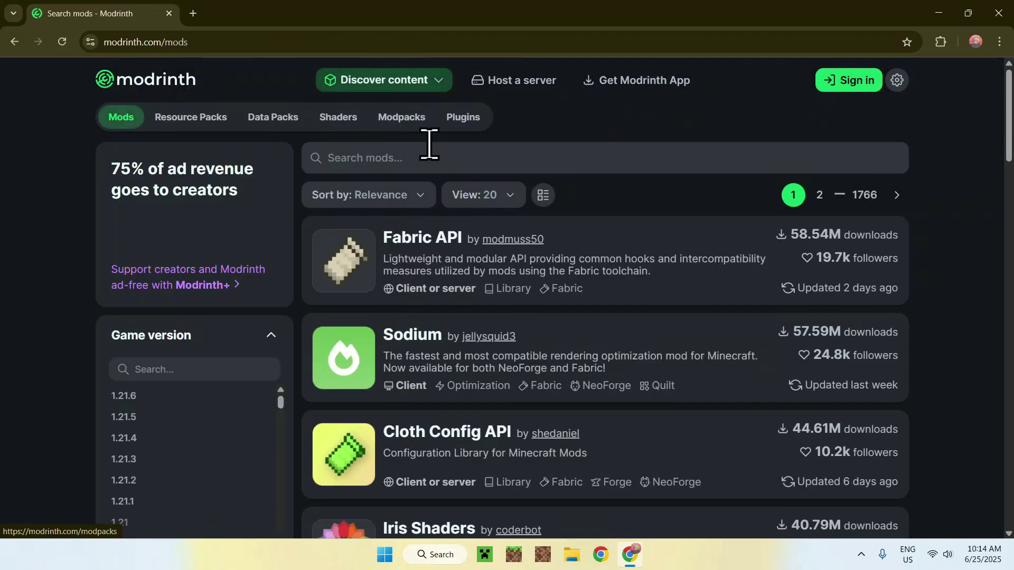
left_click(452, 159)
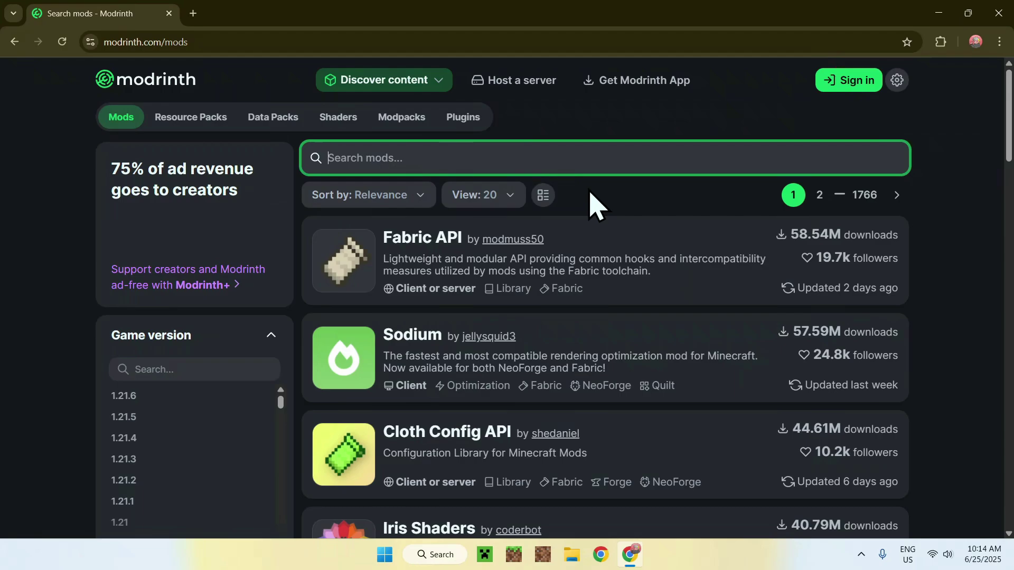
type("WorldEdit")
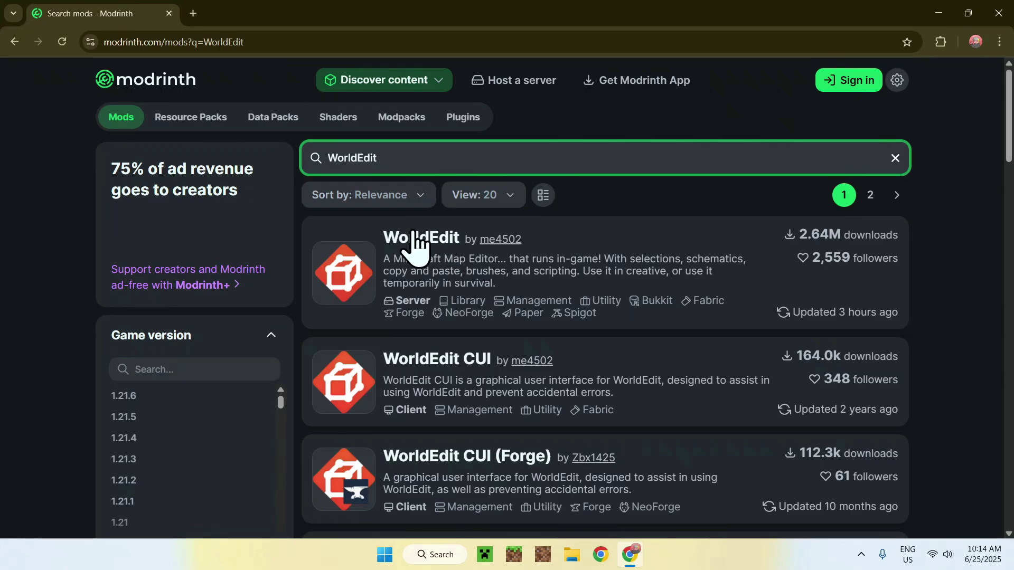
left_click(425, 241)
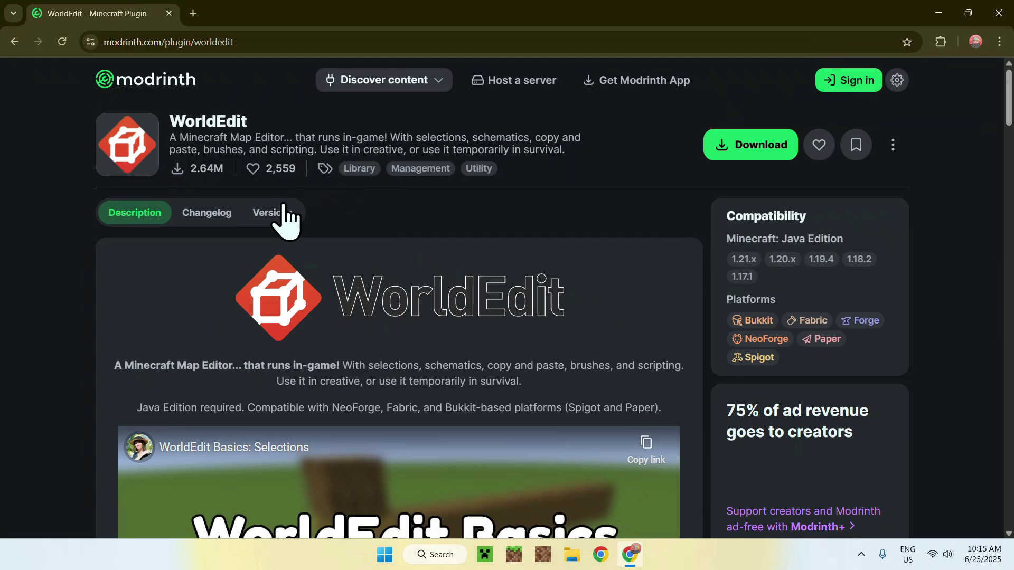
Filter WorldEdit's Versions list to game version 1.21.6.
left_click(280, 222)
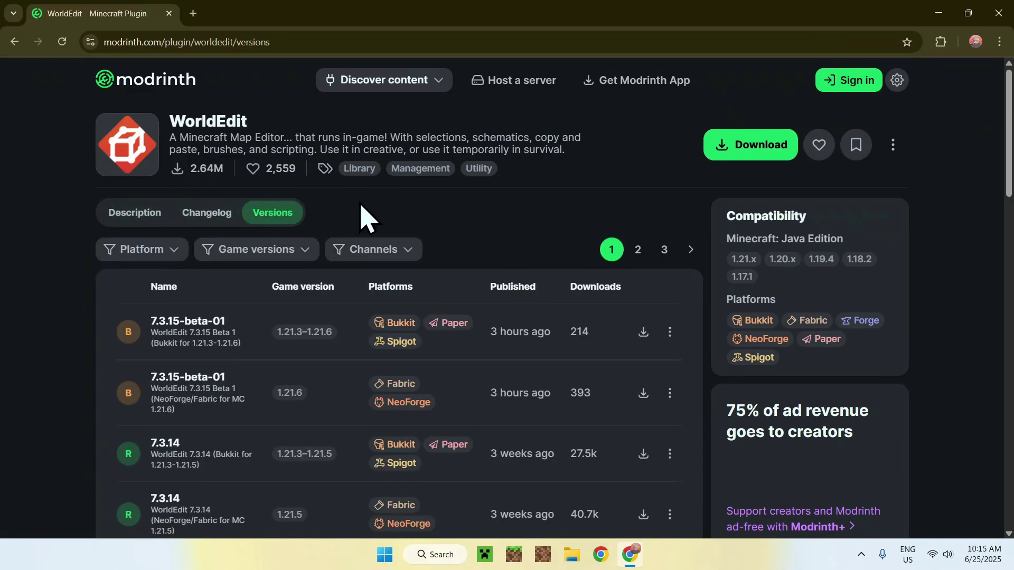
left_click(266, 249)
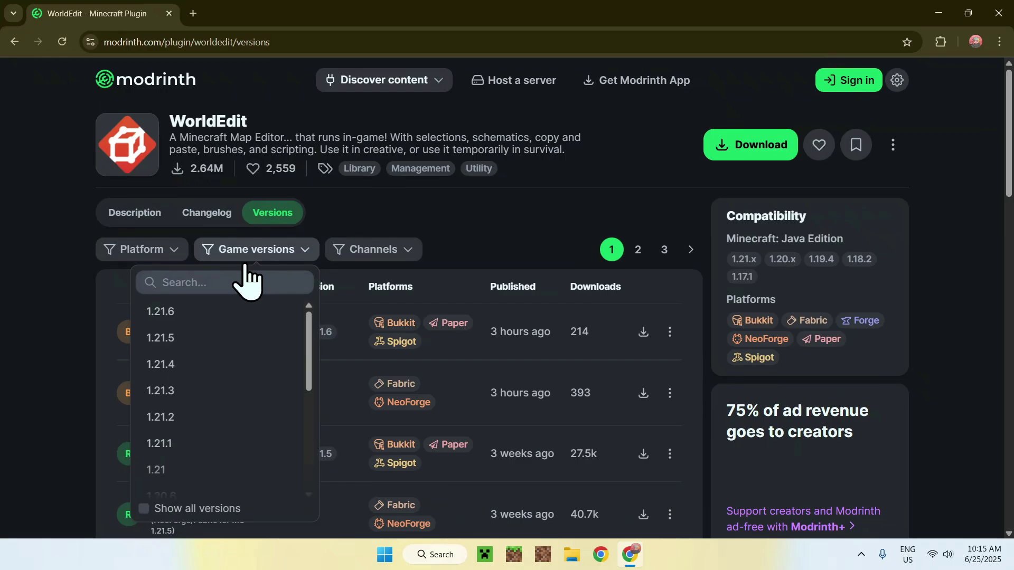
left_click(206, 310)
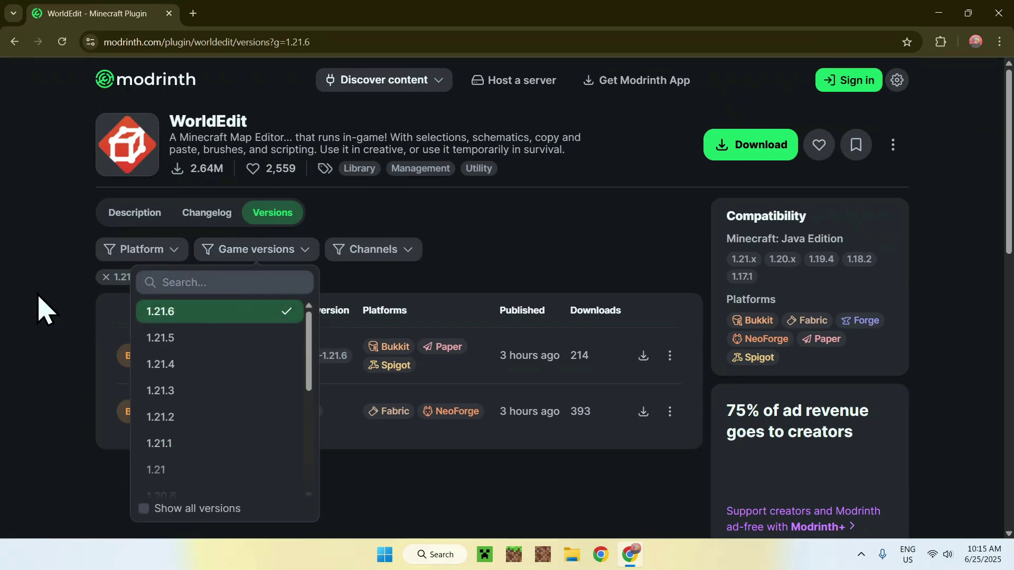
left_click(40, 302)
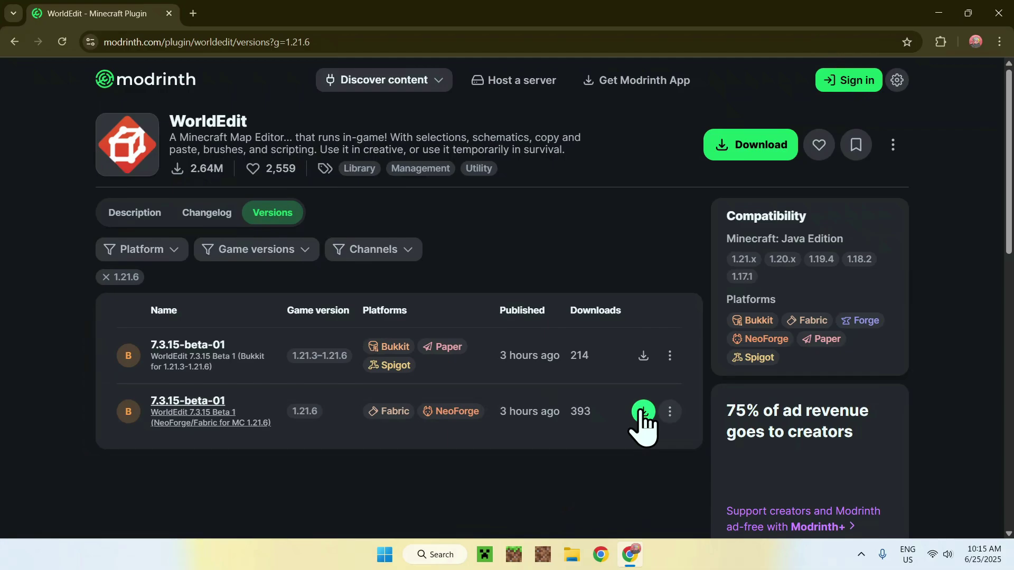
Download the Fabric/NeoForge worldedit-mod-7.3.15-beta-01.jar and confirm it finished in Chrome's downloads.
left_click(642, 410)
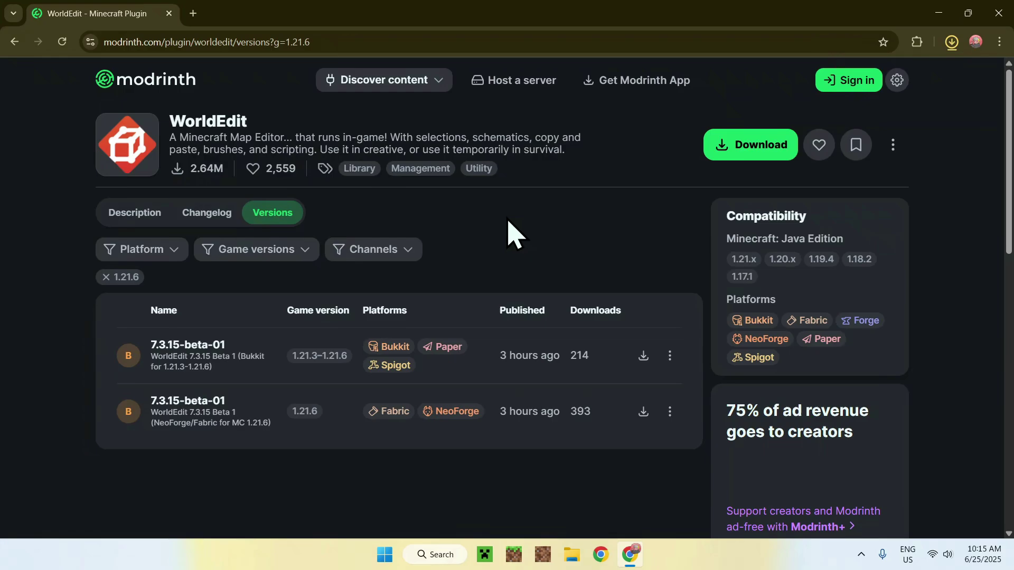
left_click(948, 41)
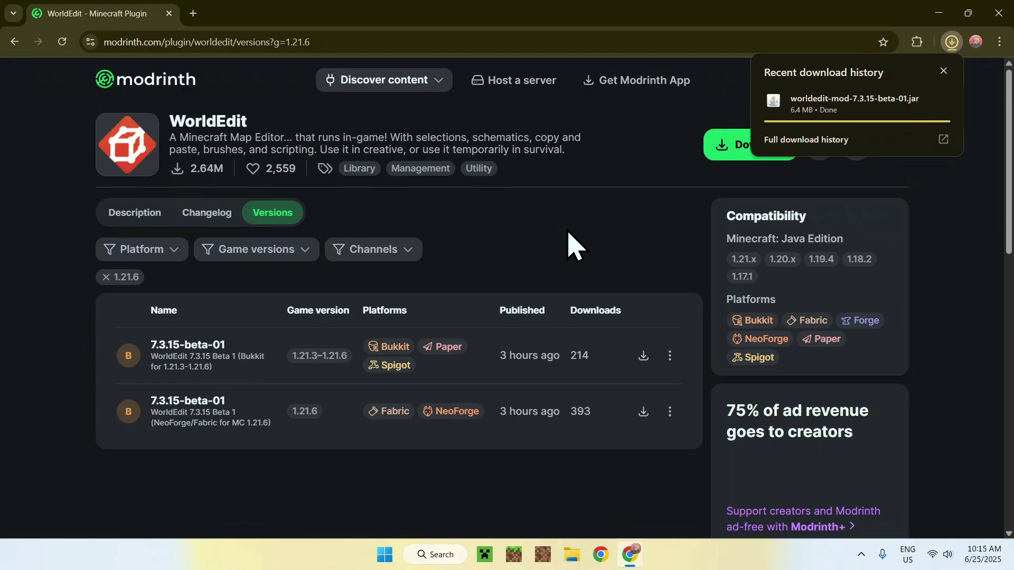
left_click(544, 246)
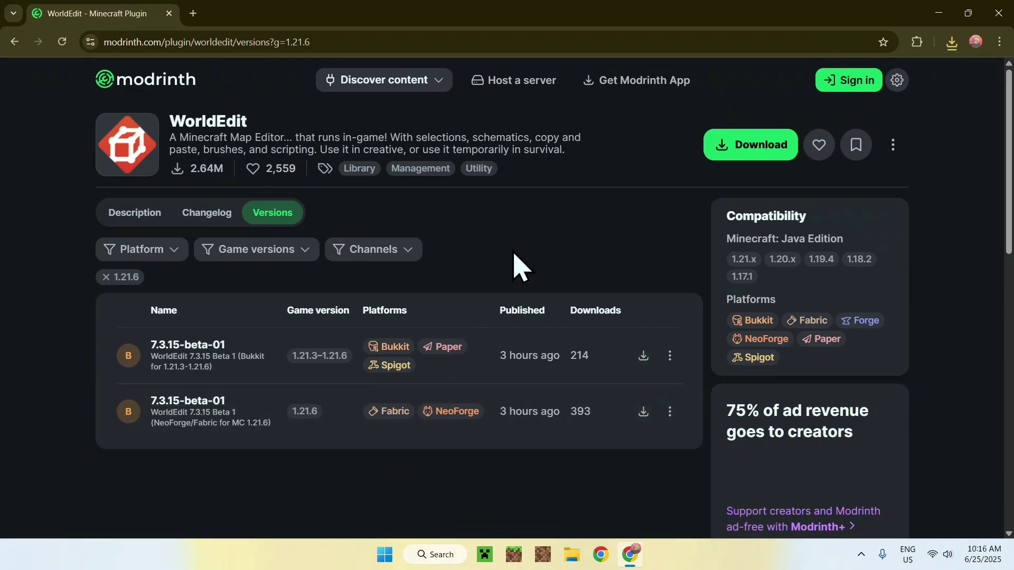
In a new Chrome tab, run a Google search for 'Fabric Minecraft'.
left_click(194, 13)
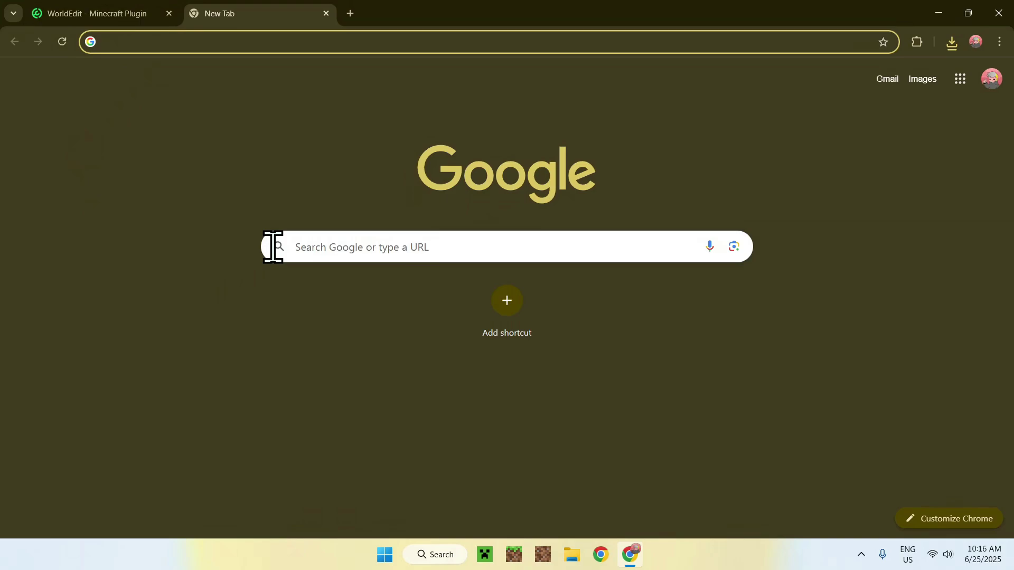
left_click(294, 246)
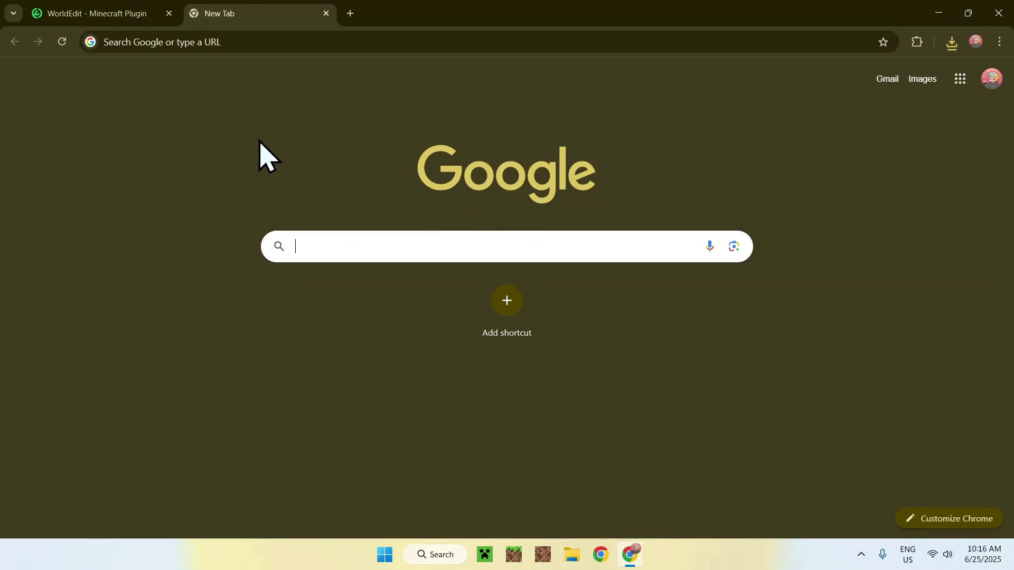
type("Fabric Minecraft")
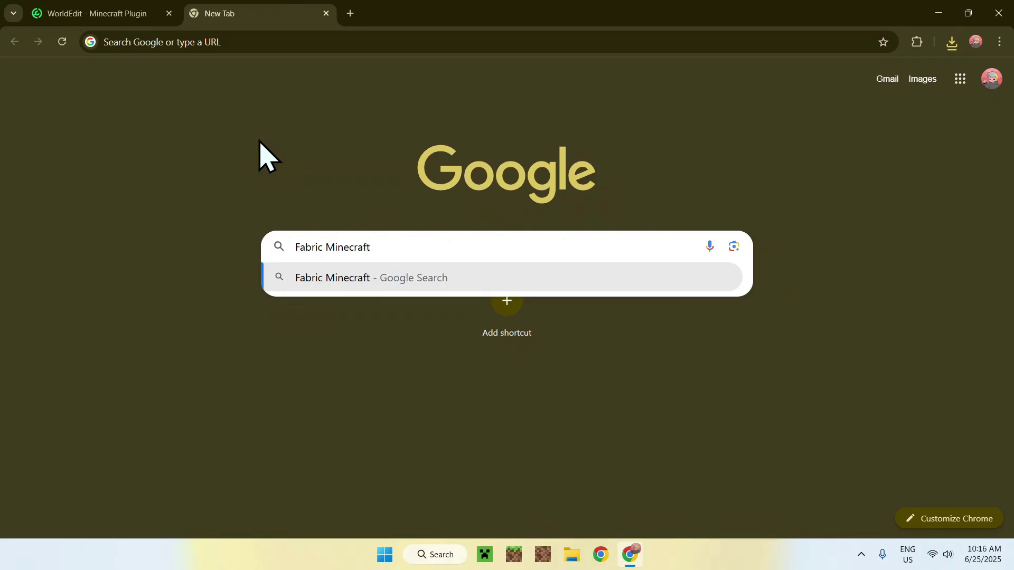
key("Return")
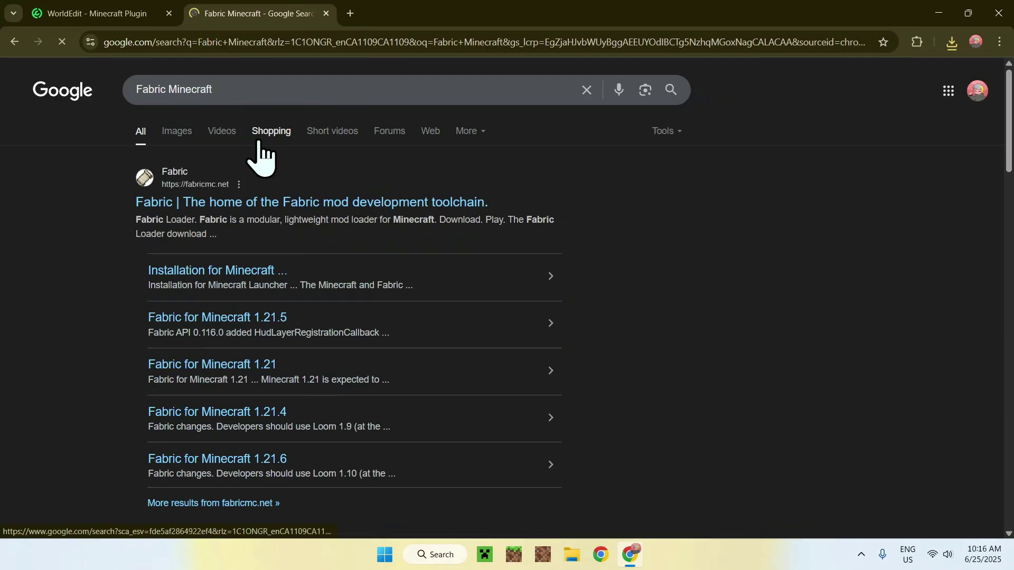
Download fabric-installer-1.0.3.exe for Windows from fabricmc.net, then close Chrome.
left_click(176, 203)
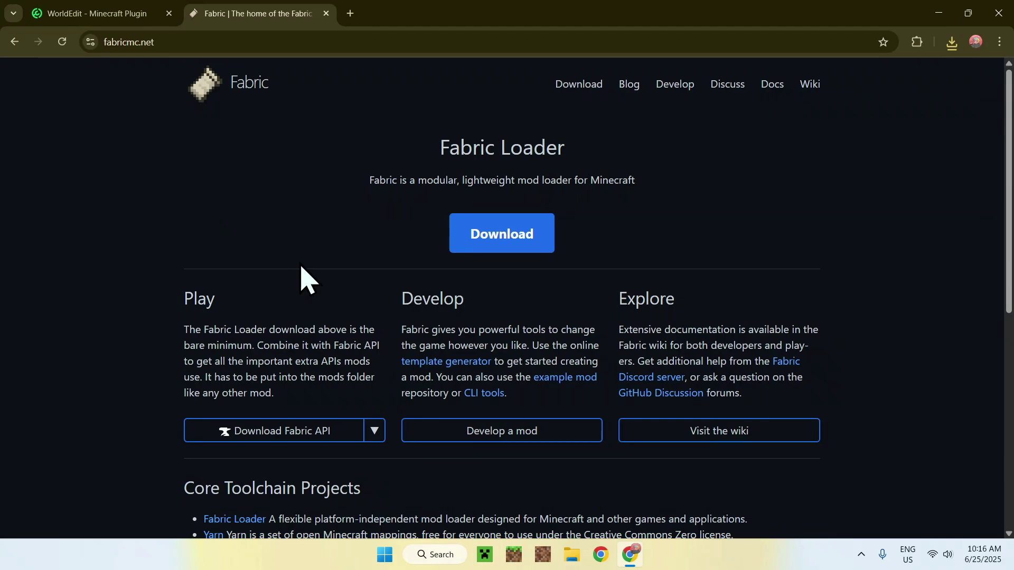
left_click(503, 242)
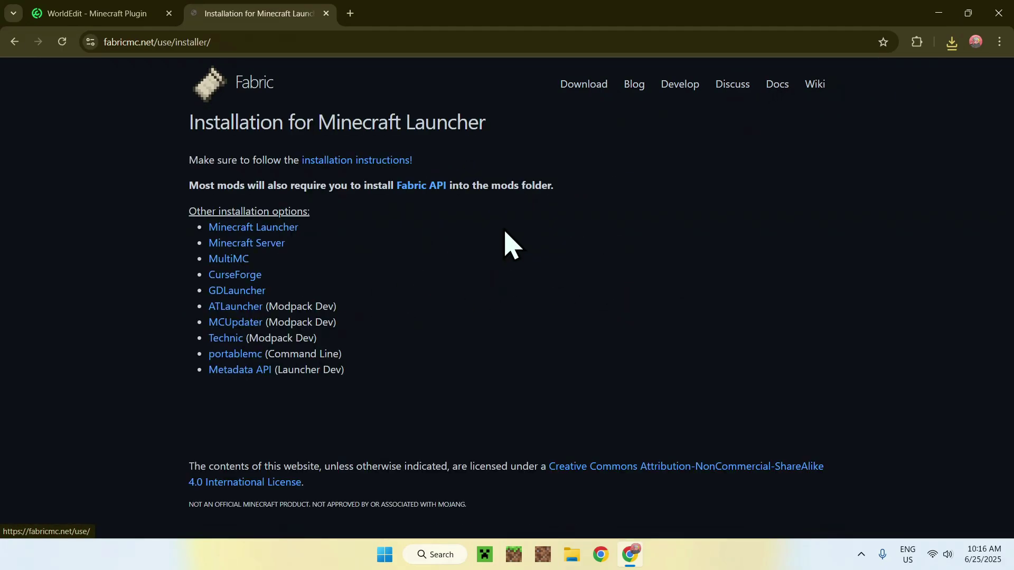
left_click(499, 198)
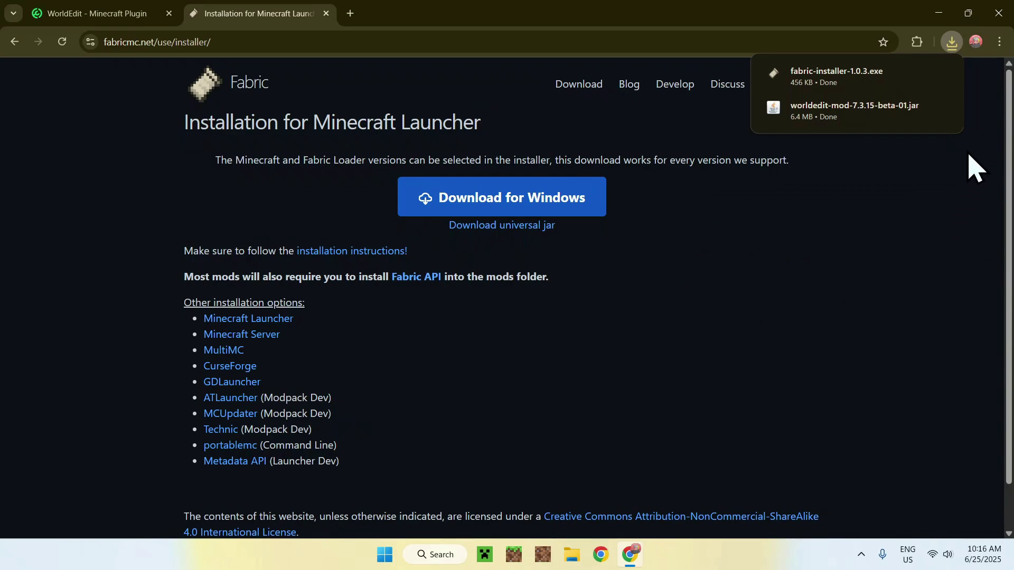
left_click(997, 13)
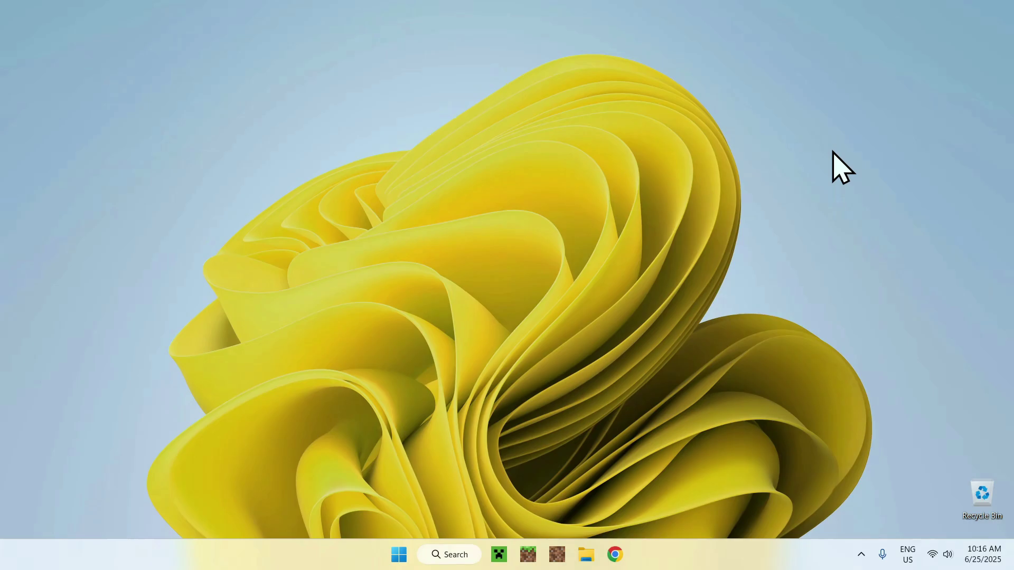
Open File Explorer on the Downloads folder.
left_click(582, 553)
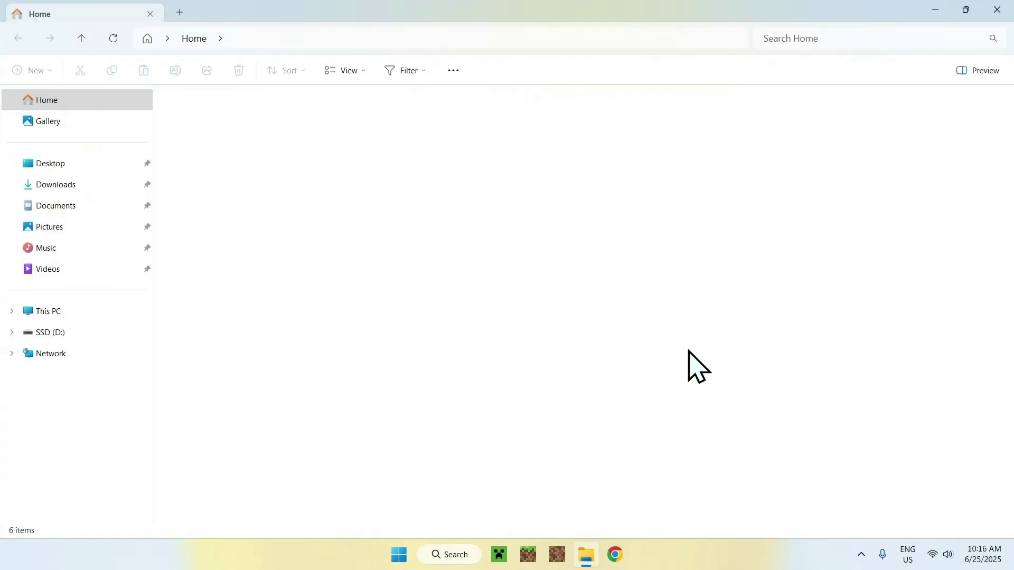
left_click(70, 186)
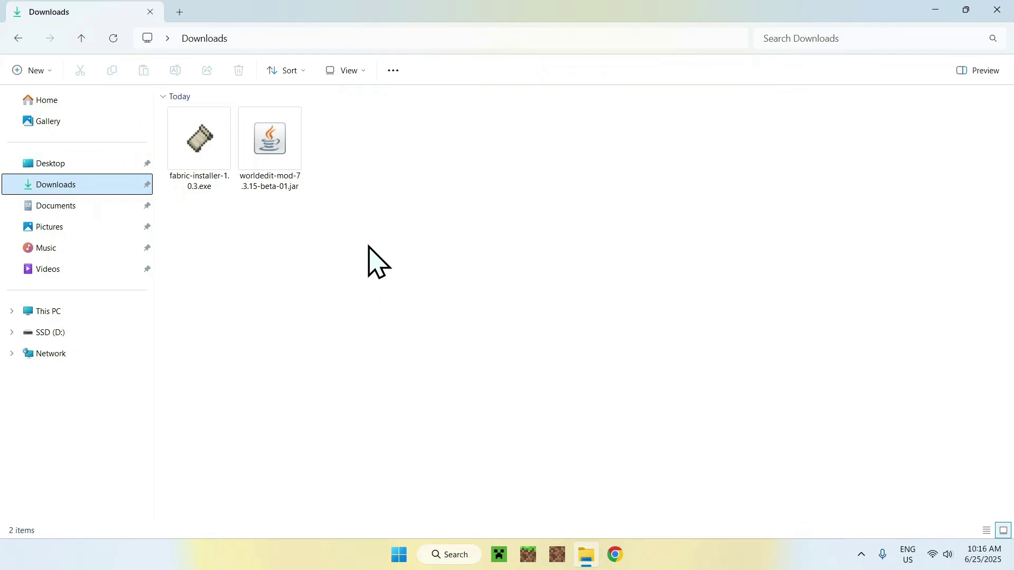
Run fabric-installer-1.0.3.exe to install Fabric Loader 0.16.14 for Minecraft 1.21.6, then close it.
double_click(199, 192)
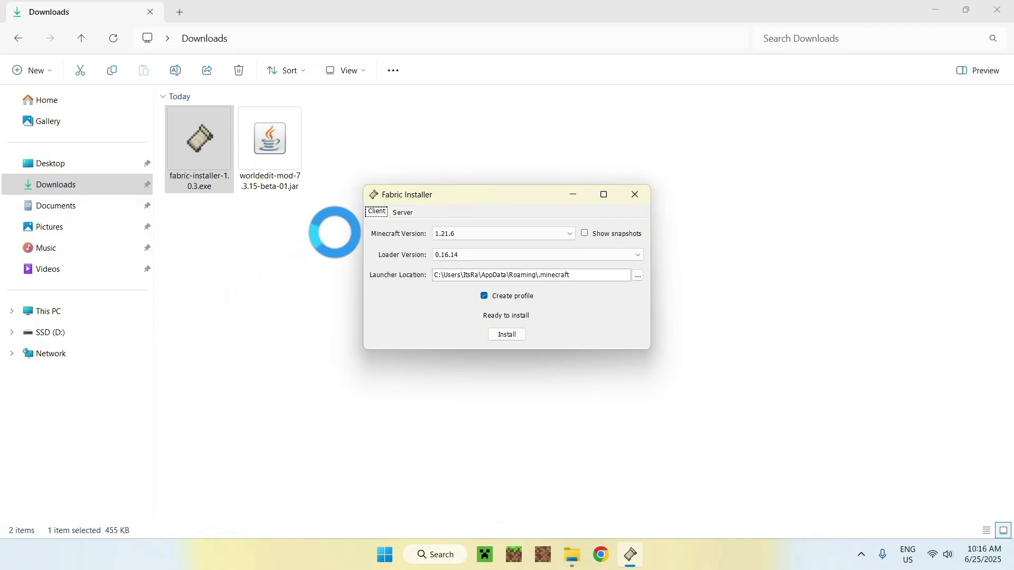
left_click(456, 236)
left_click(461, 246)
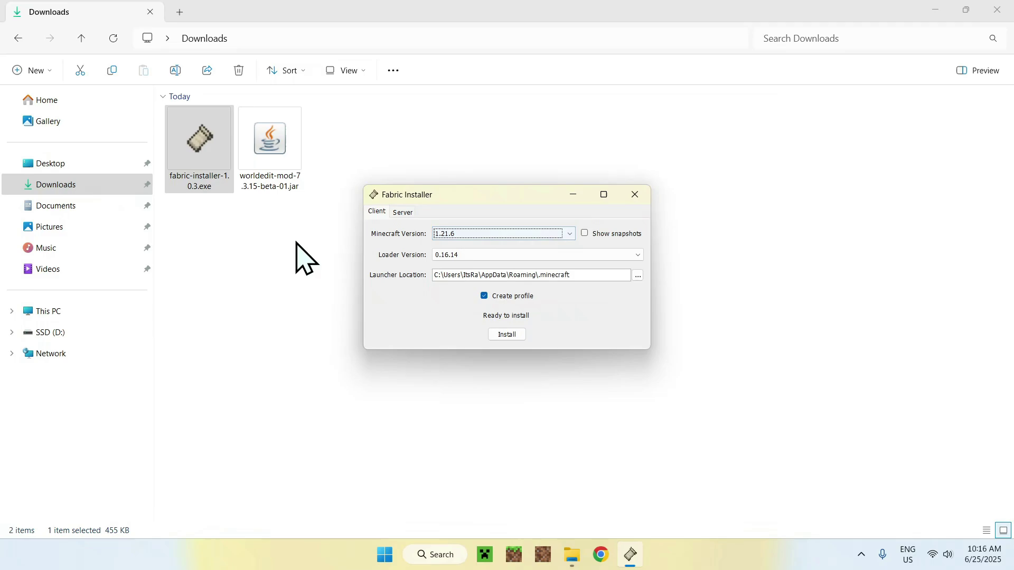
left_click(506, 335)
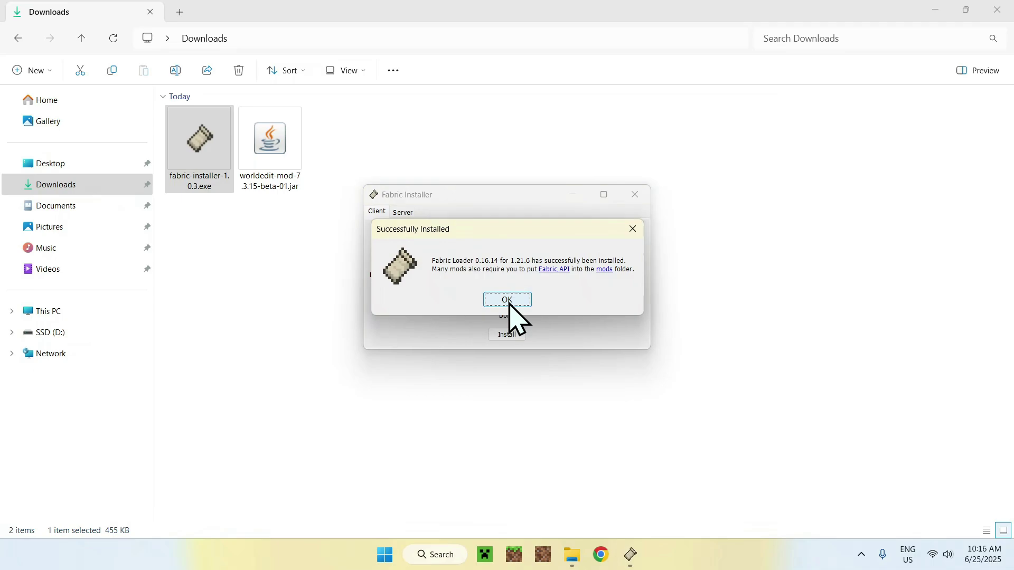
left_click(508, 300)
left_click(636, 195)
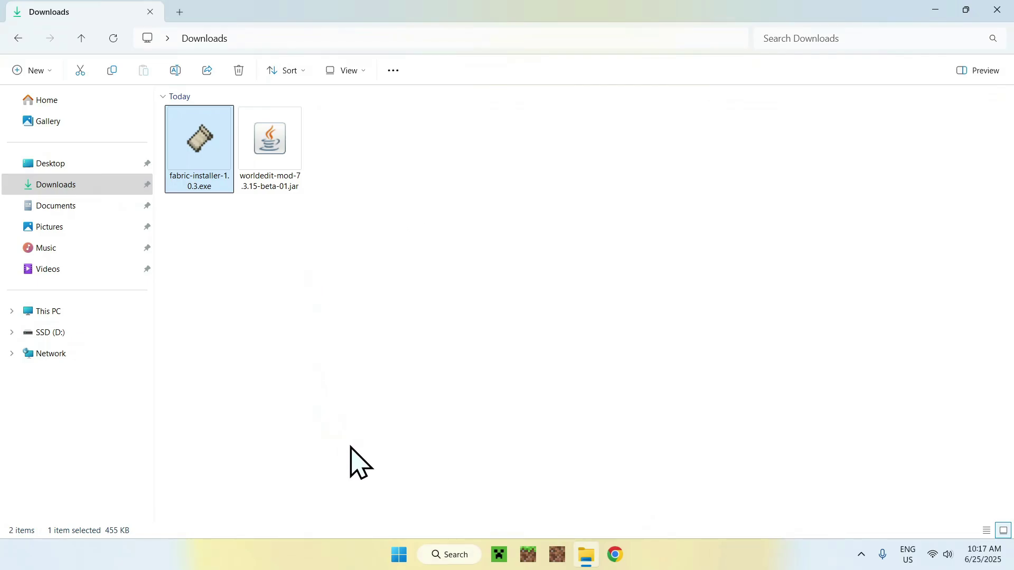
Open the fabric-loader-1.21.6 installation's .minecraft folder from Minecraft Launcher's Installations list.
left_click(499, 553)
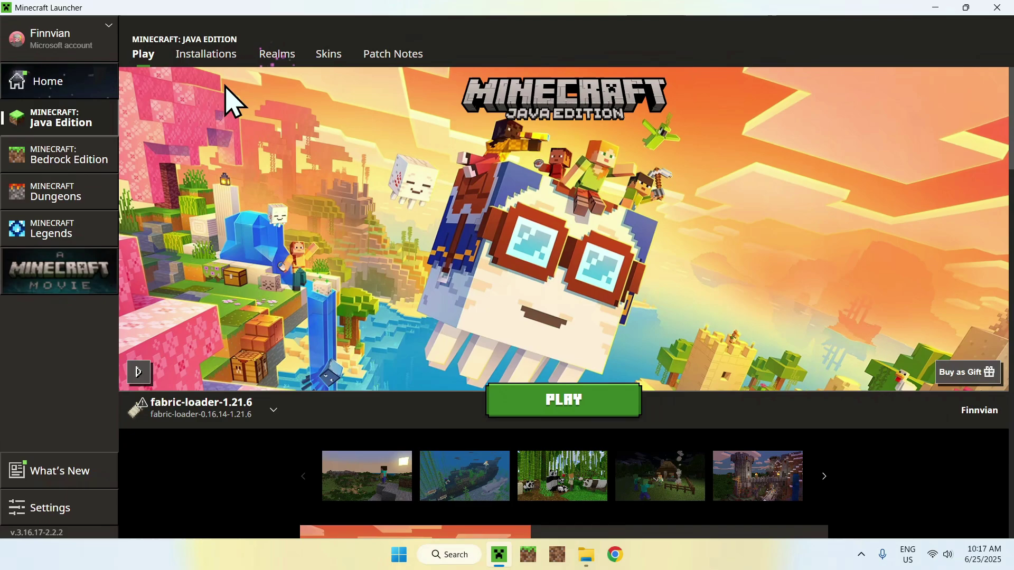
left_click(205, 62)
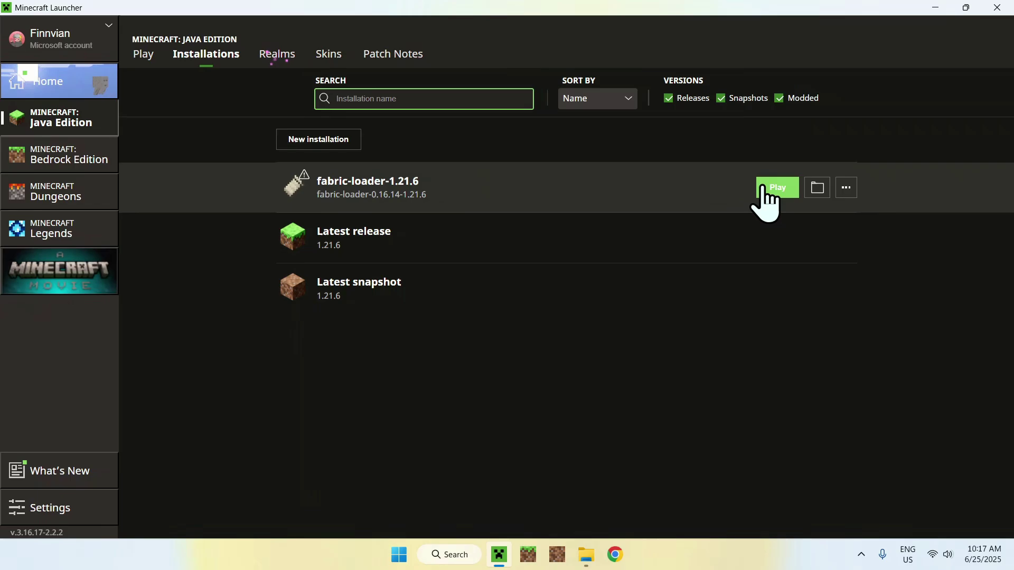
left_click(819, 189)
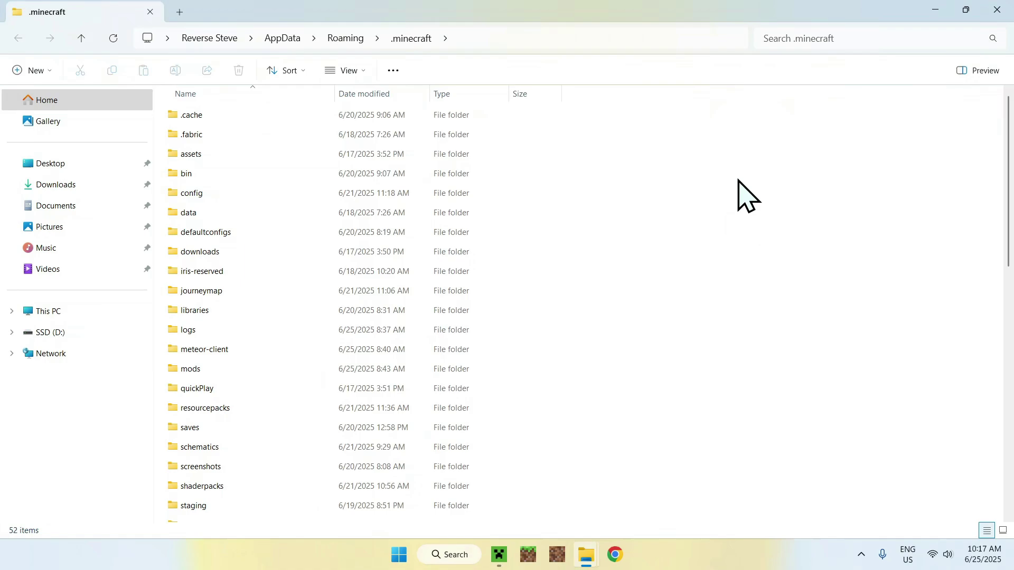
Copy worldedit-mod-7.3.15-beta-01.jar from Downloads into .minecraft\mods, then return to the launcher.
left_click(240, 370)
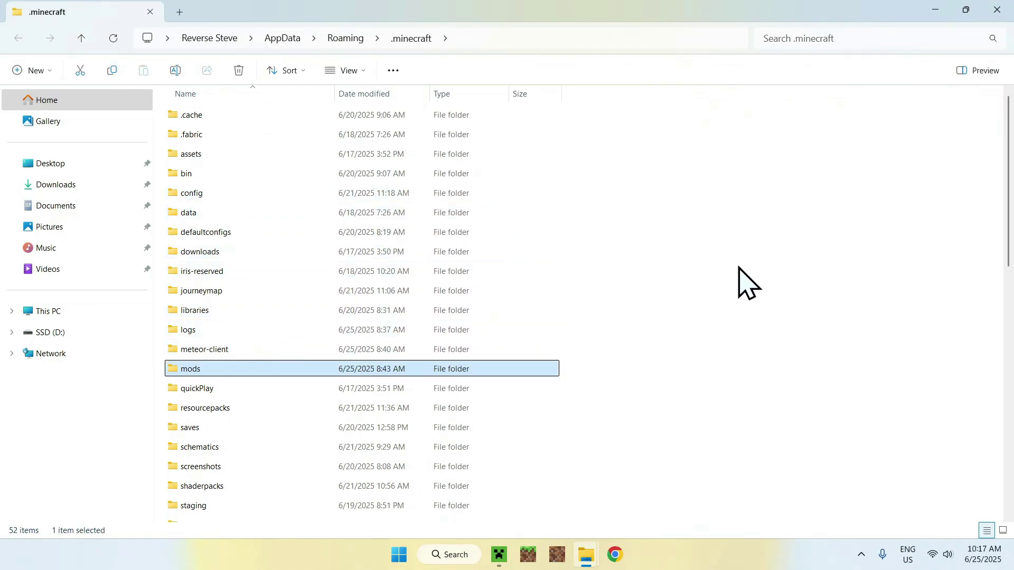
double_click(260, 370)
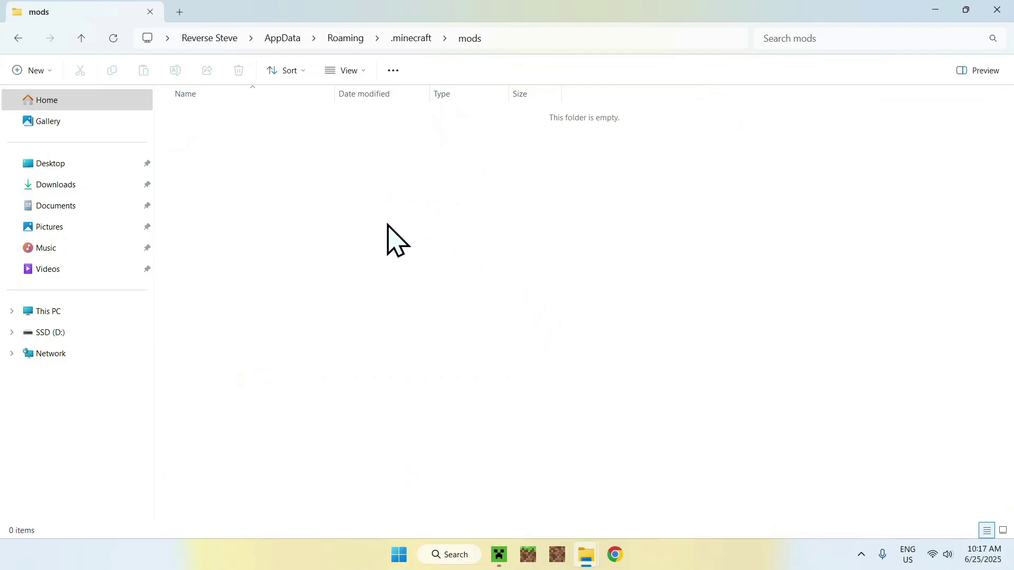
left_click(106, 186)
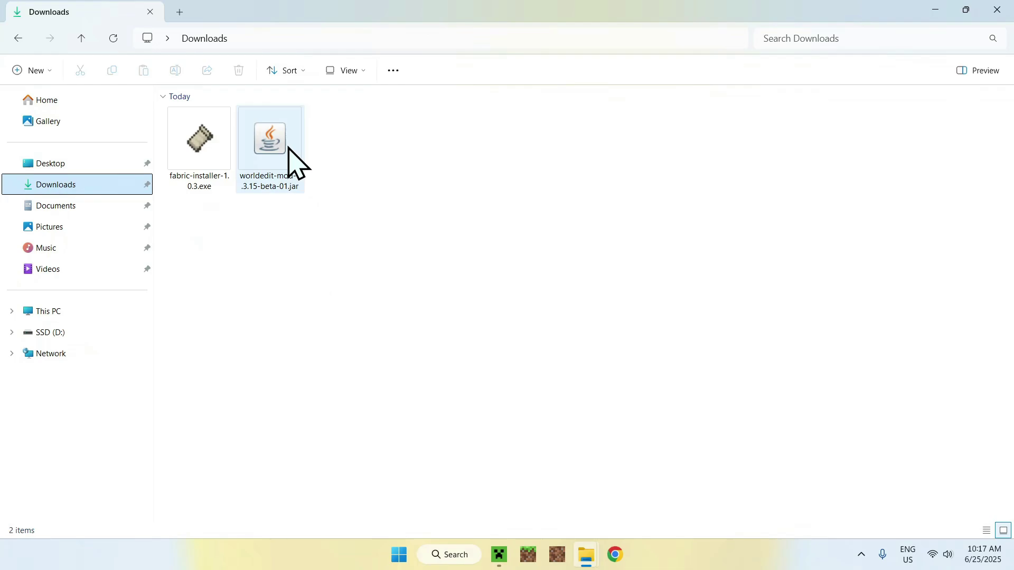
left_click(289, 149)
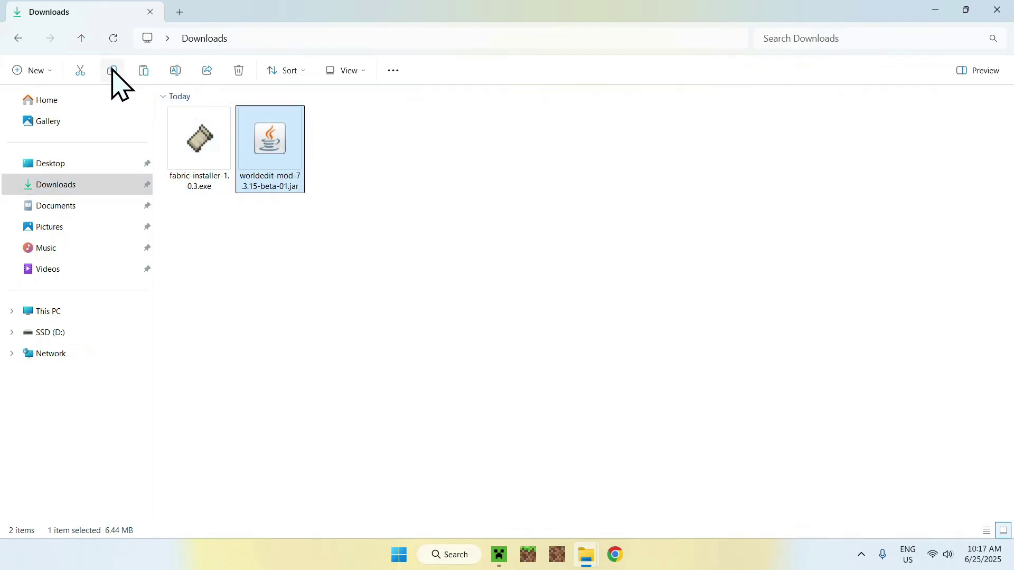
left_click(17, 40)
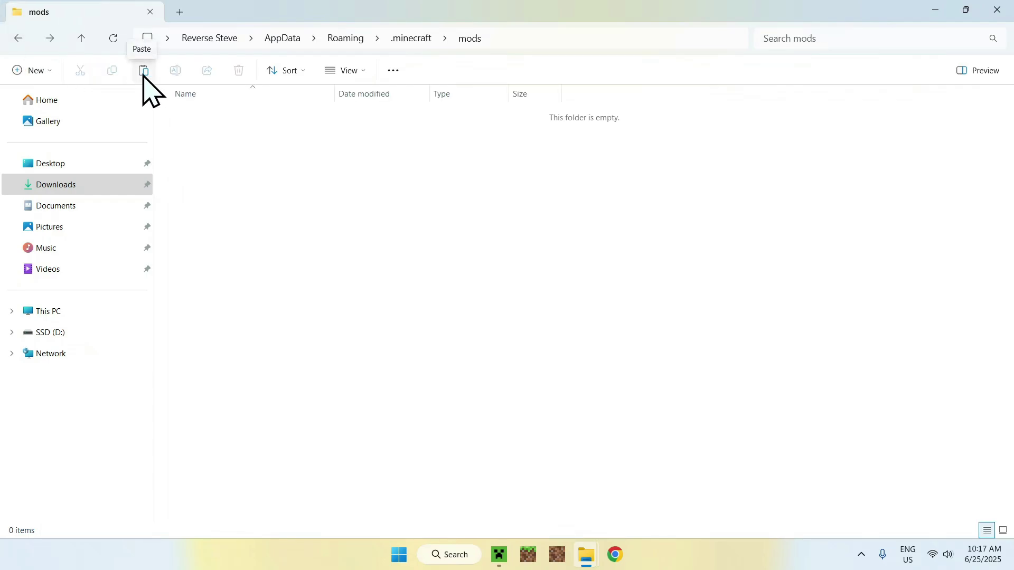
left_click(143, 74)
left_click(253, 141)
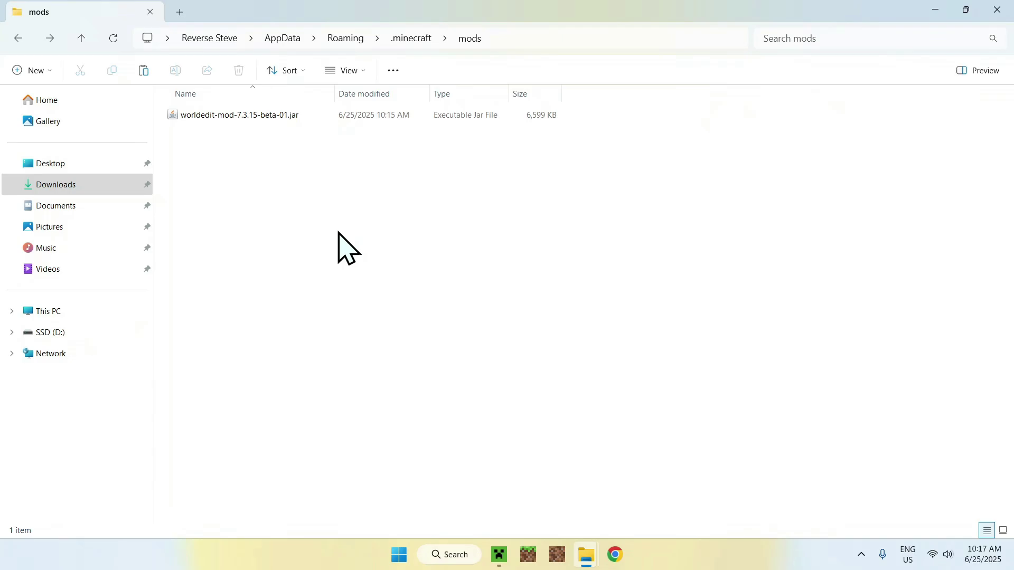
left_click(500, 538)
Launch the fabric-loader-1.21.6 profile from the Minecraft Launcher's Play page.
left_click(138, 62)
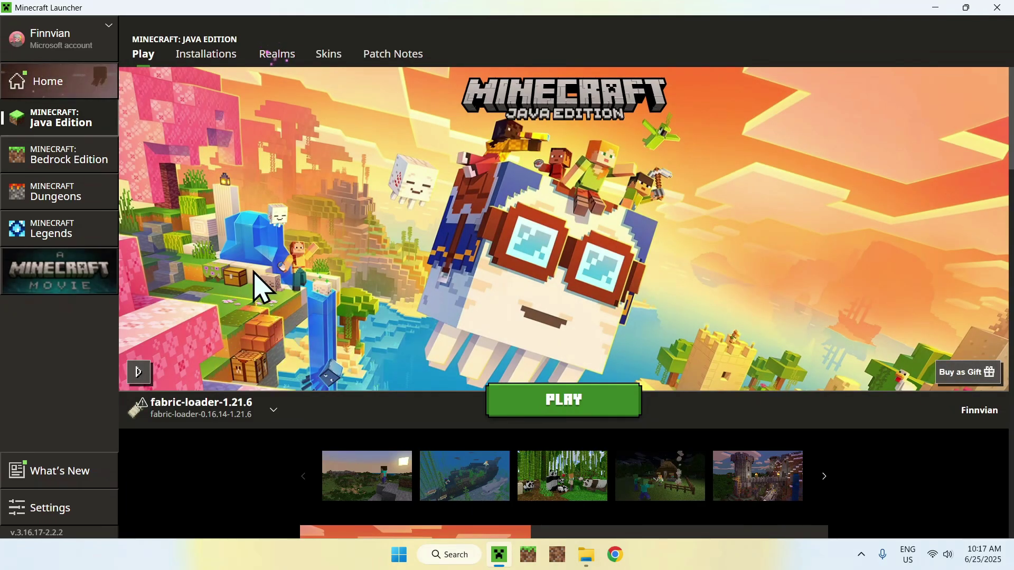
left_click(564, 403)
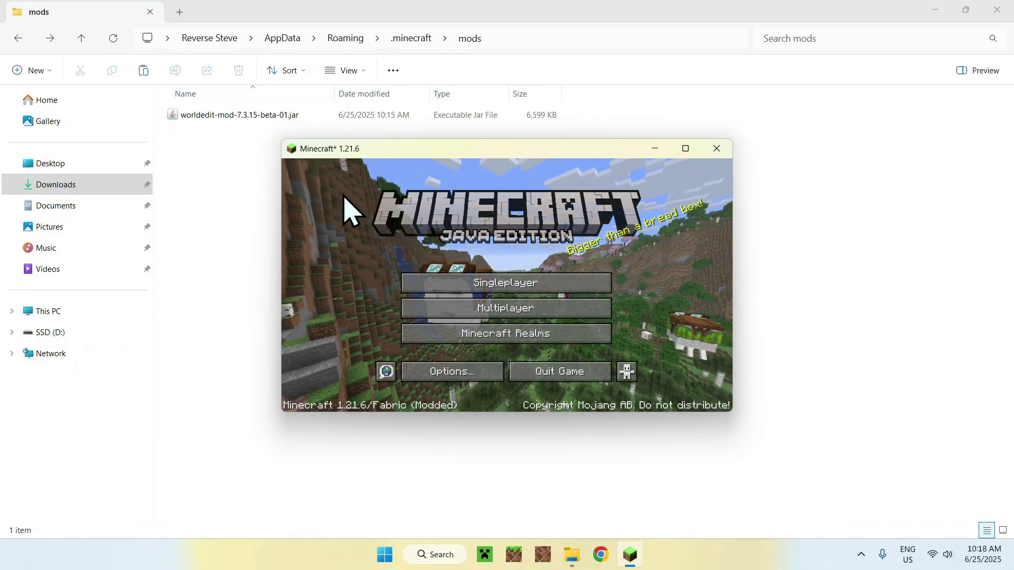
Maximize the game window and load the Tutorials singleplayer world.
left_click(685, 149)
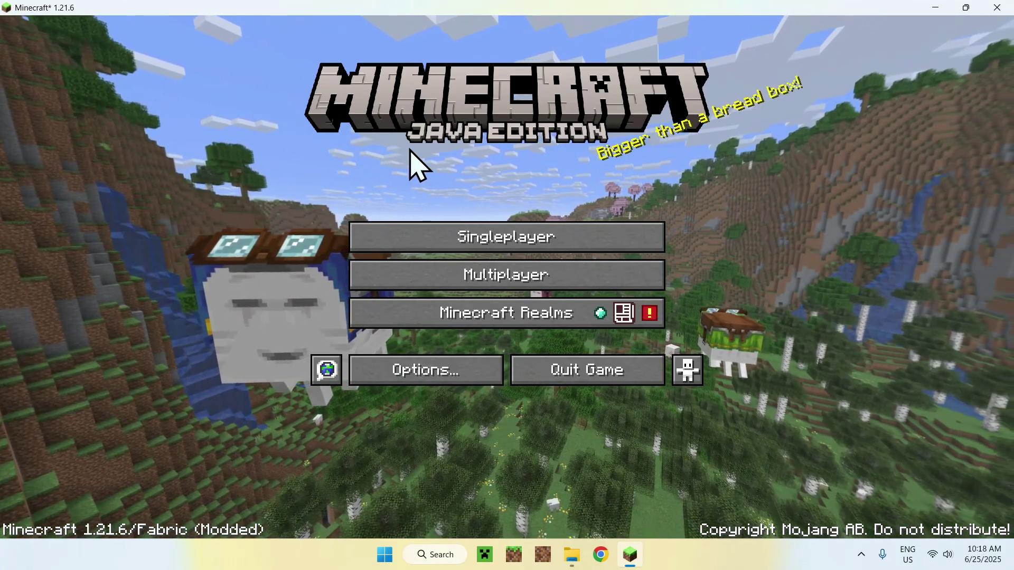
left_click(502, 236)
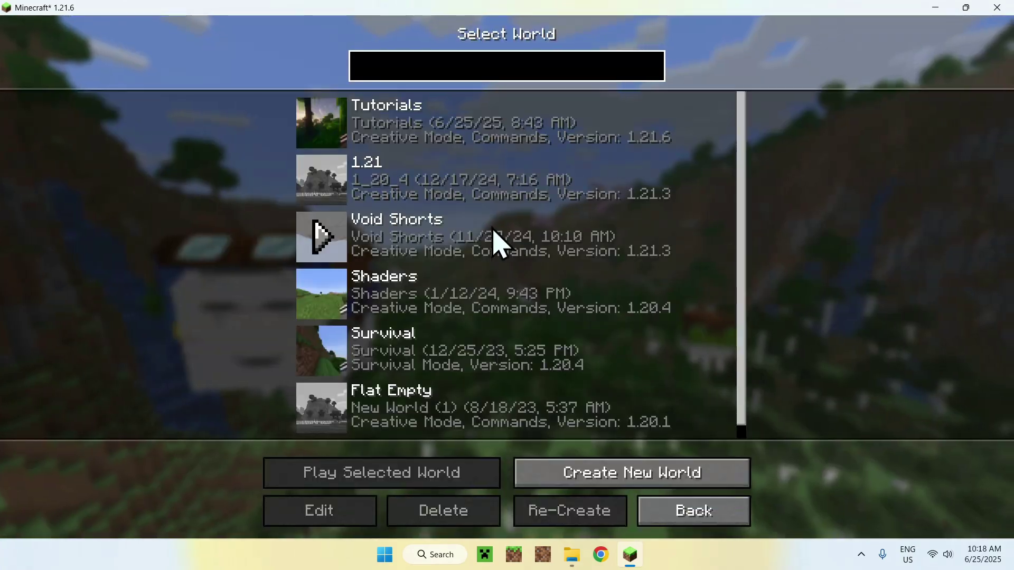
left_click(323, 123)
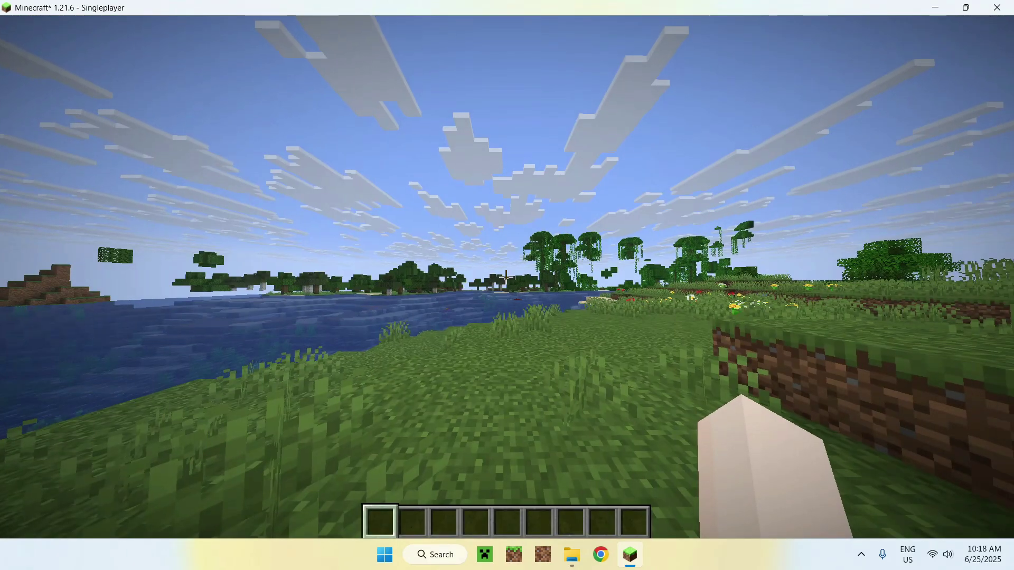
Walk toward the flower meadow and take a Wooden Axe from the creative inventory.
key("w")
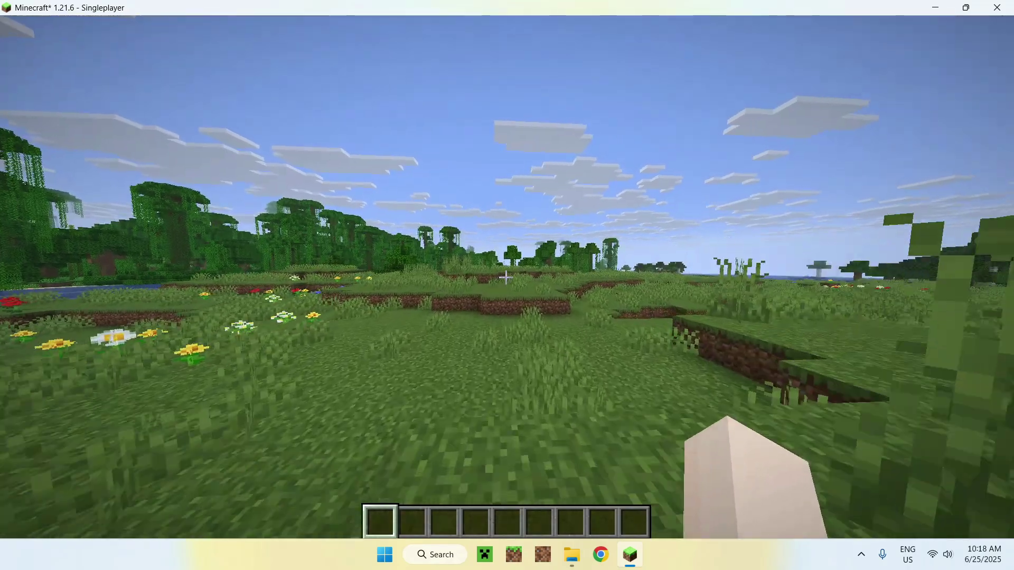
mouse_move(491, 277)
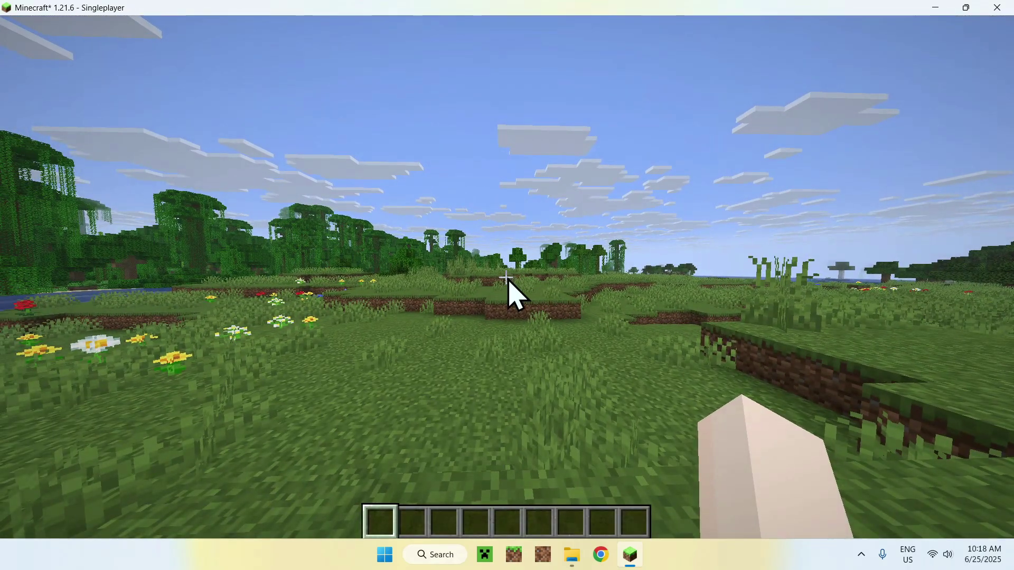
key("e")
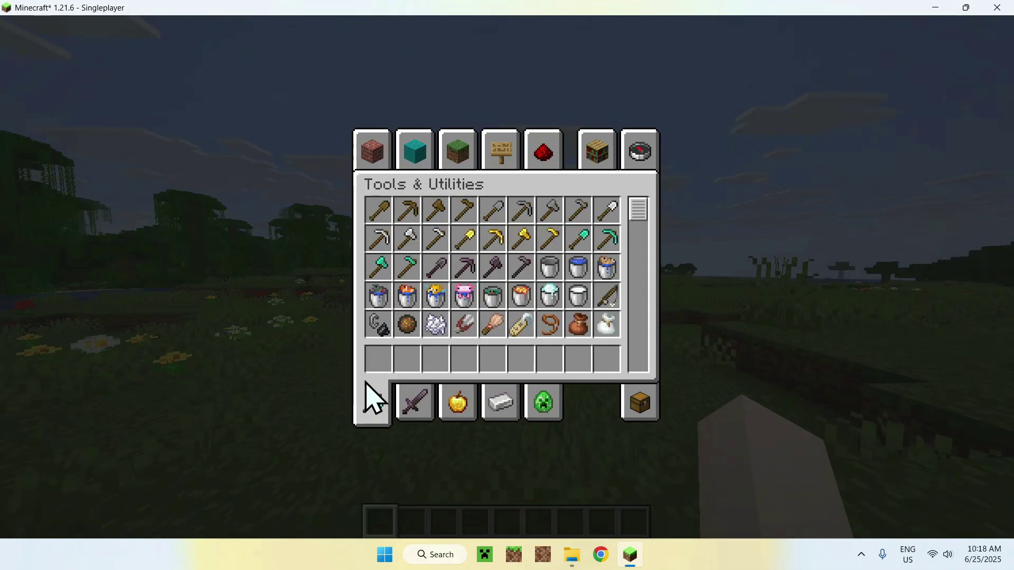
key("e")
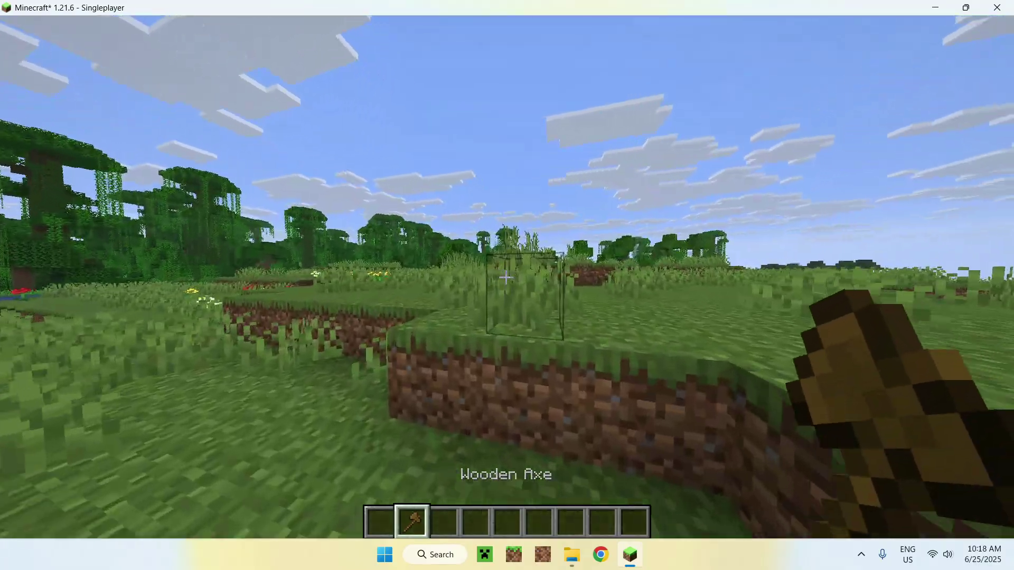
Move beside the raised grass ledge and set the first selection corner at (30, 63, 185).
key("w")
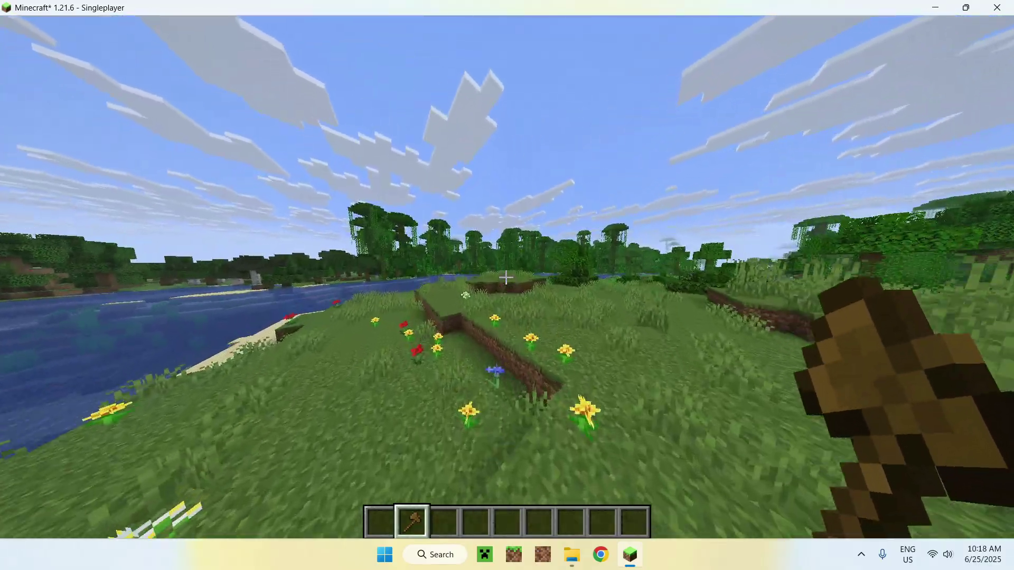
key("a")
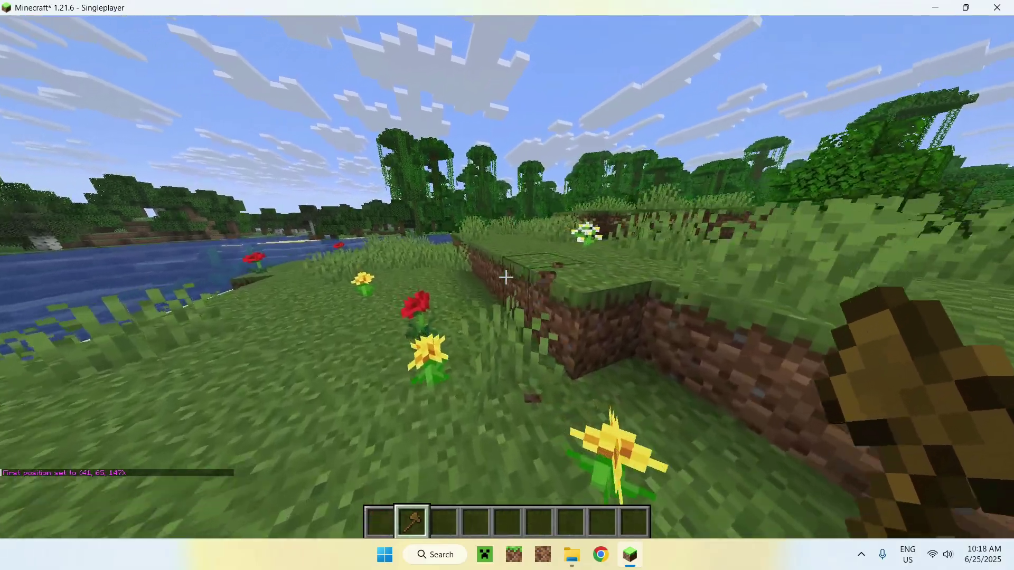
key("t")
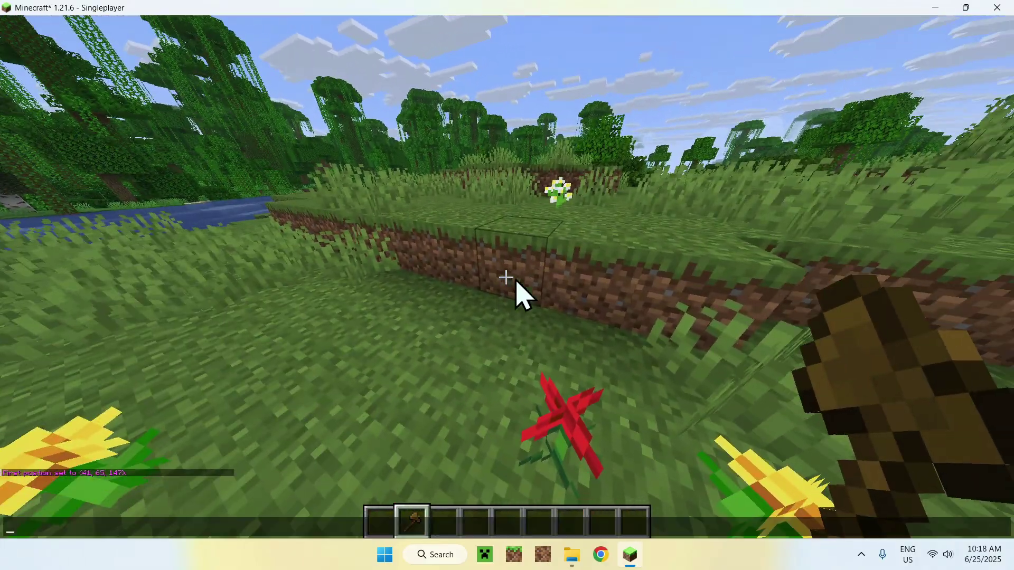
key("Escape")
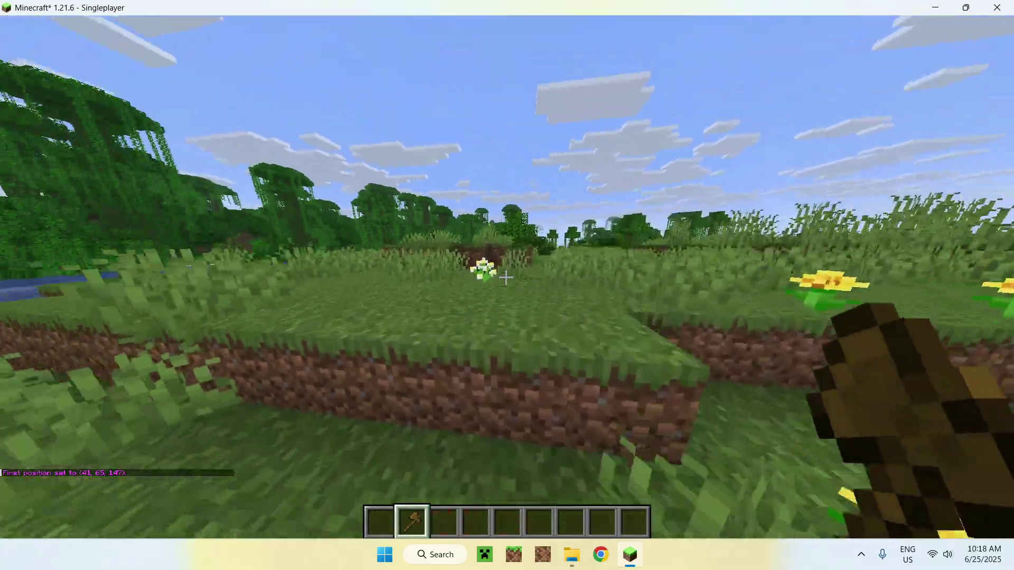
left_click(506, 278)
left_click(506, 277)
left_click(505, 278)
left_click(506, 277)
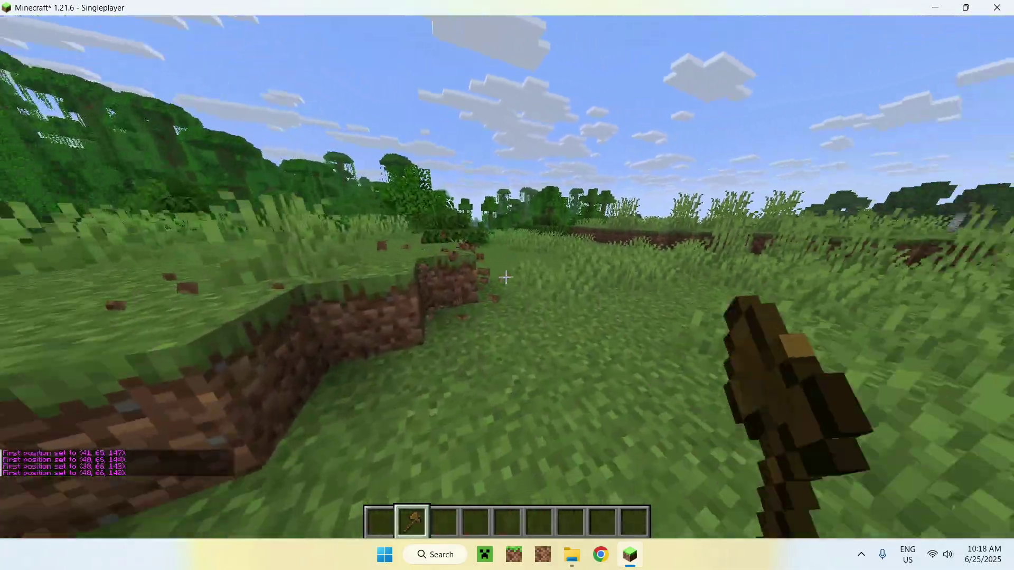
left_click(506, 277)
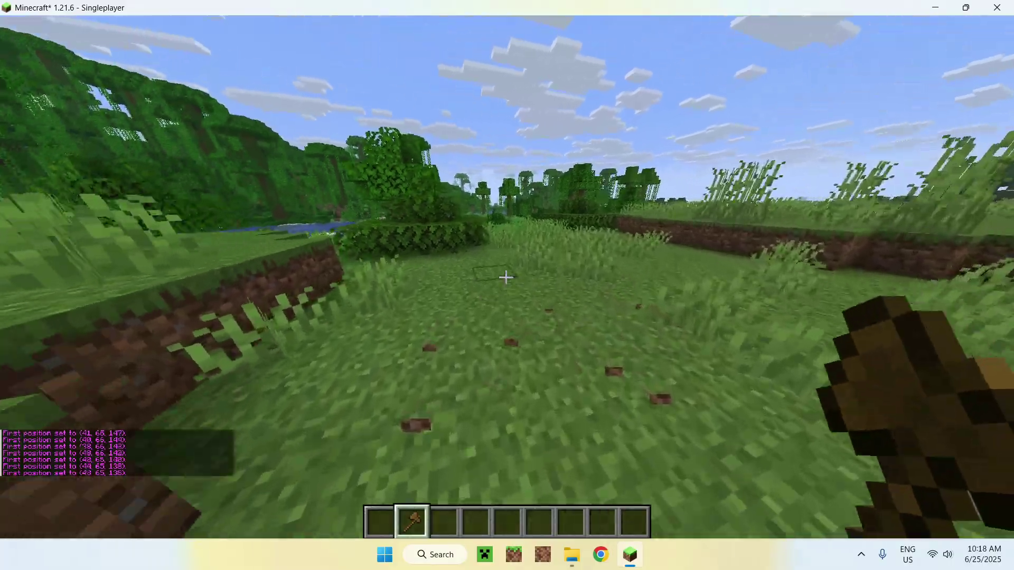
left_click(506, 277)
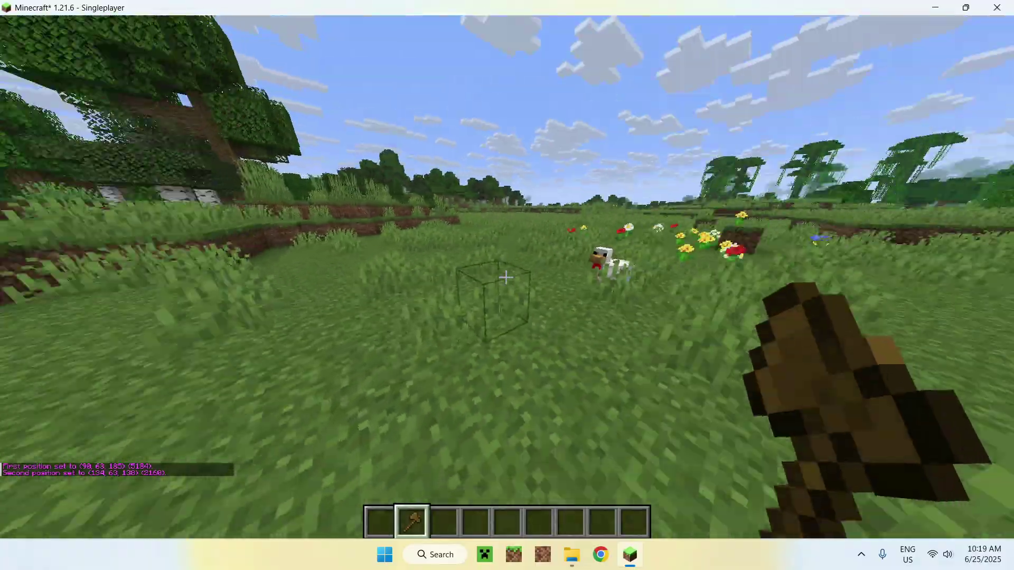
Set the second selection corner at (124, 63, 138), making a 2168-block region.
right_click(505, 276)
key("3")
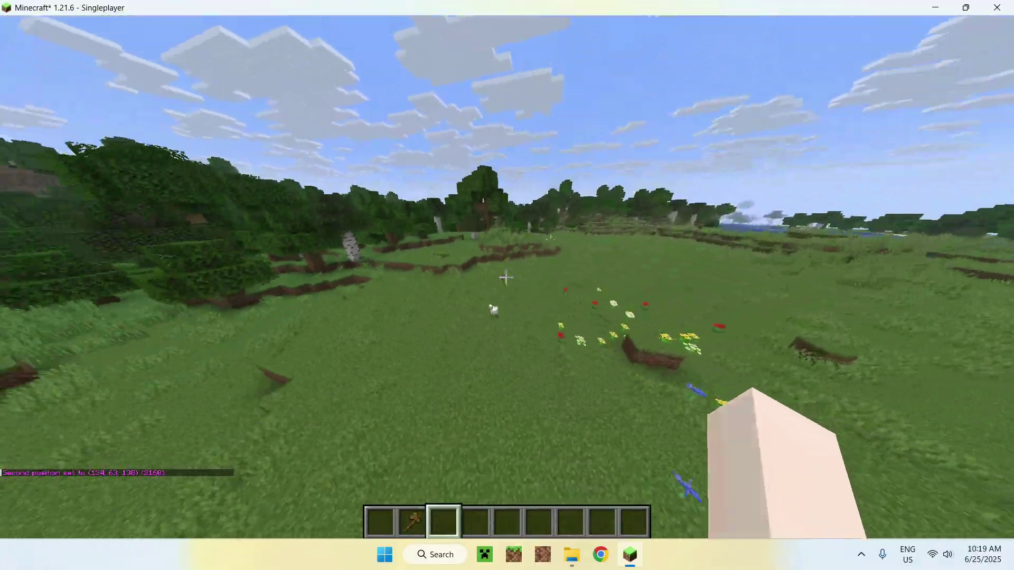
key("w")
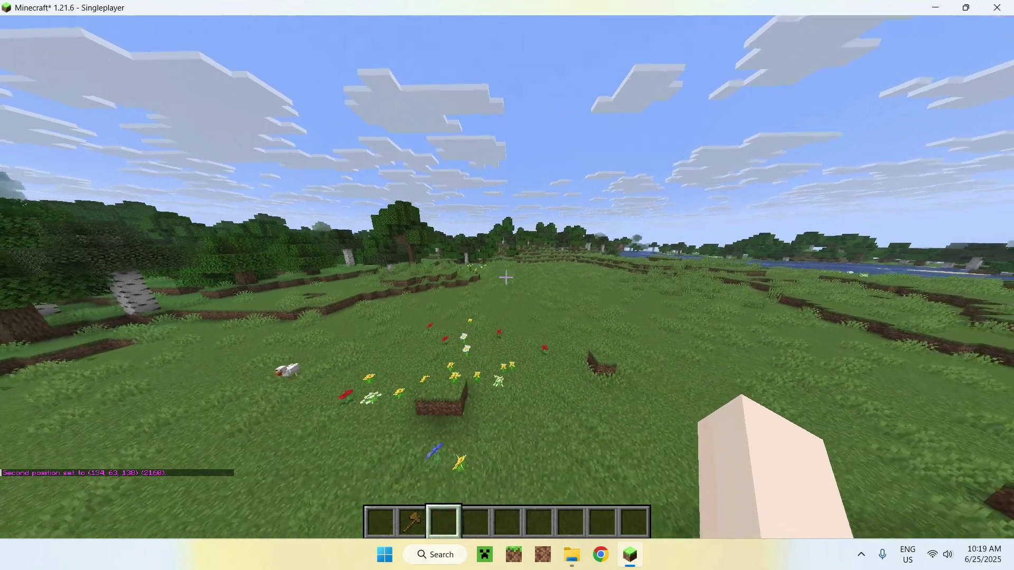
key("w")
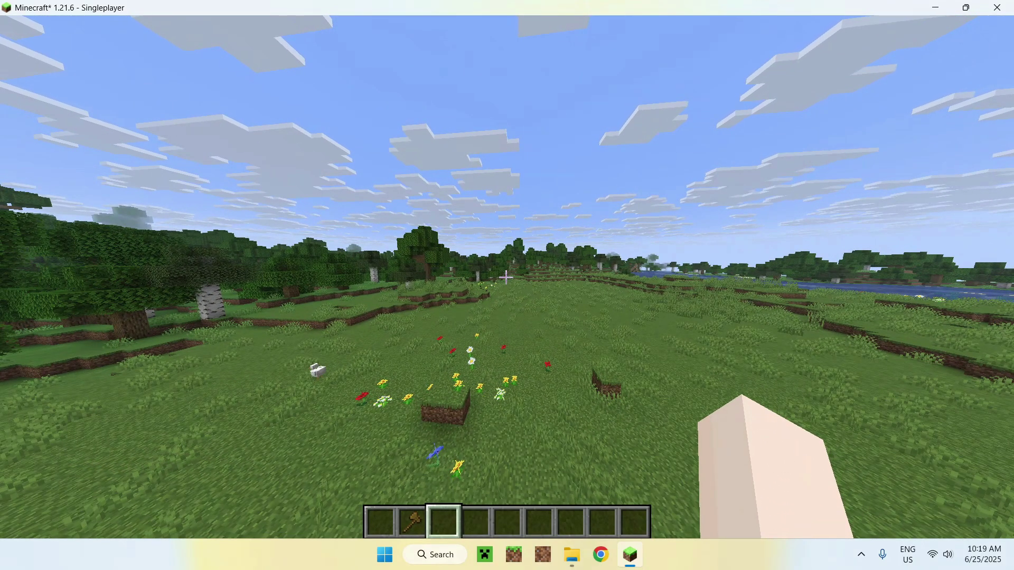
Run //replace #solid diamond_block to turn the selected field into 2168 diamond blocks.
key("slash")
type("/br")
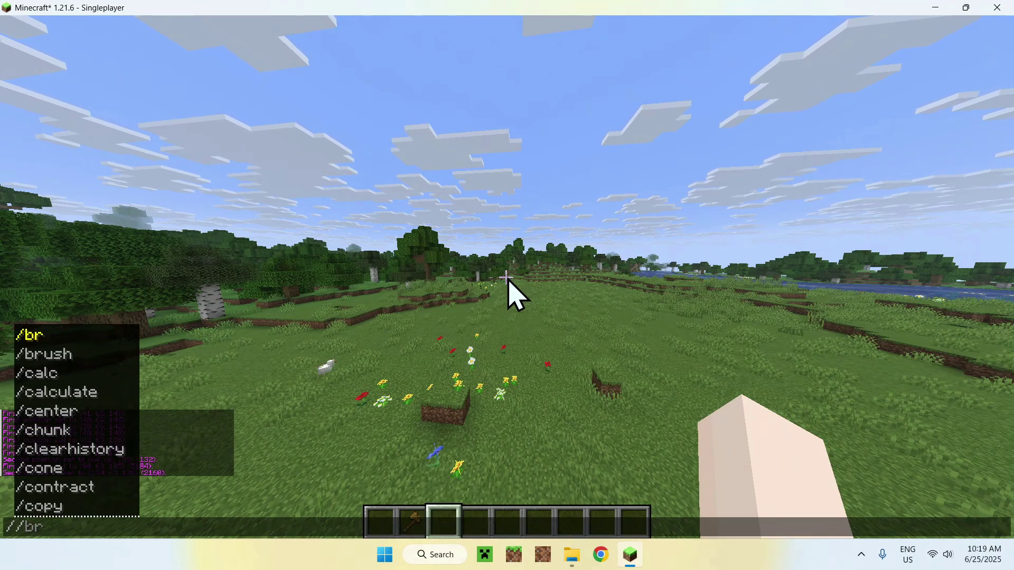
key("BackSpace")
key("BackSpace")
type("repl")
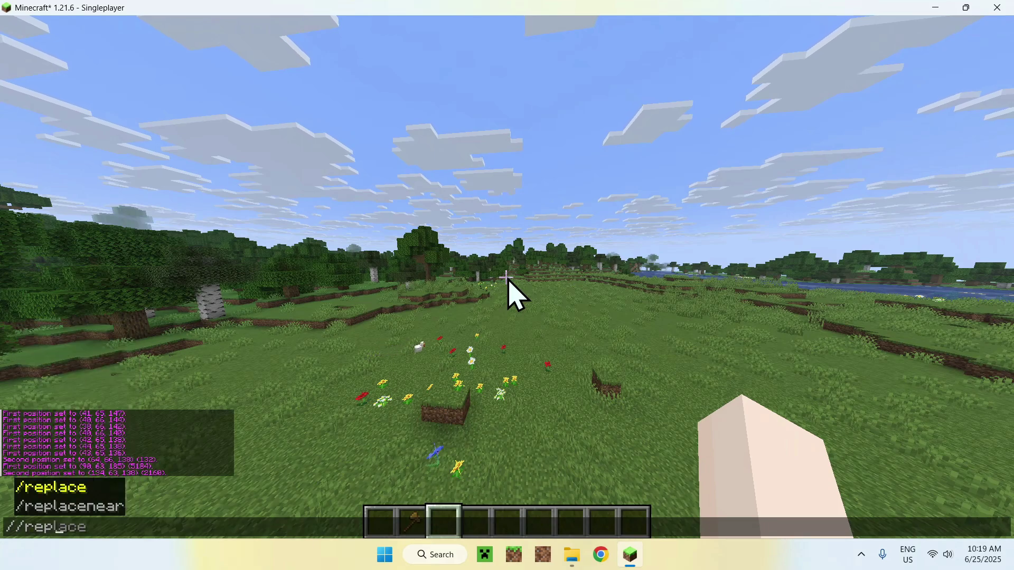
type("ace #solid")
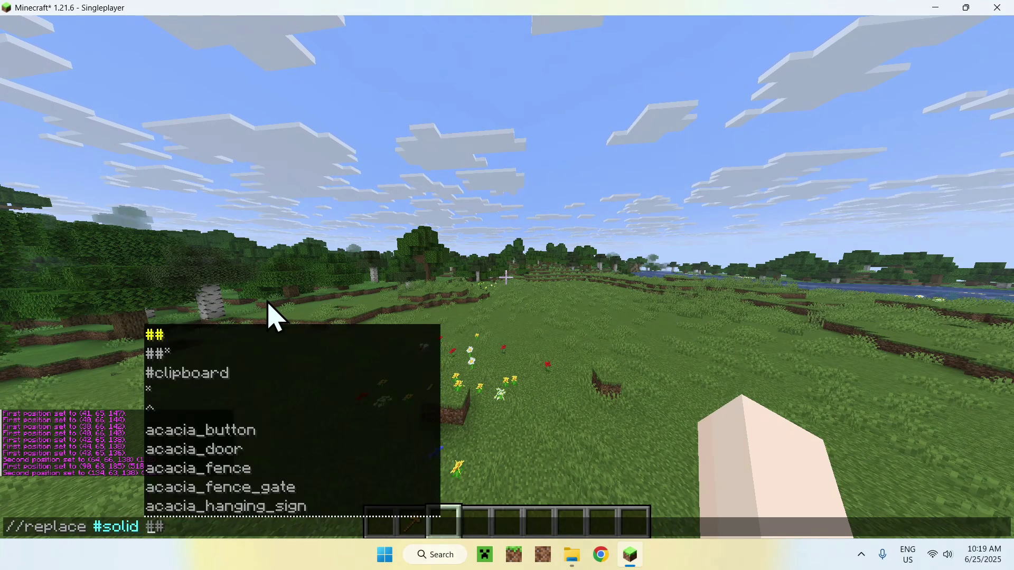
type(" diamond_block")
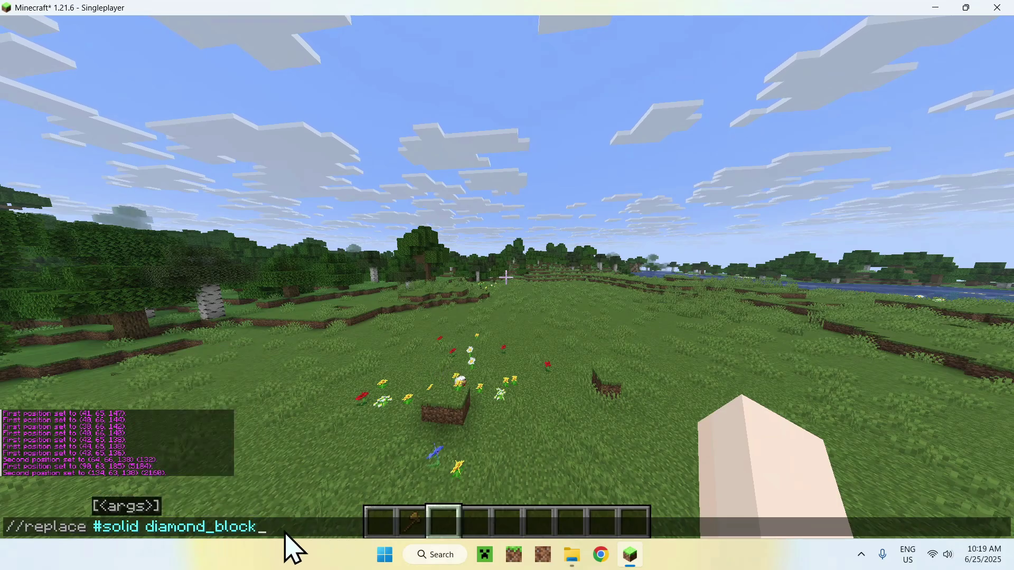
key("Return")
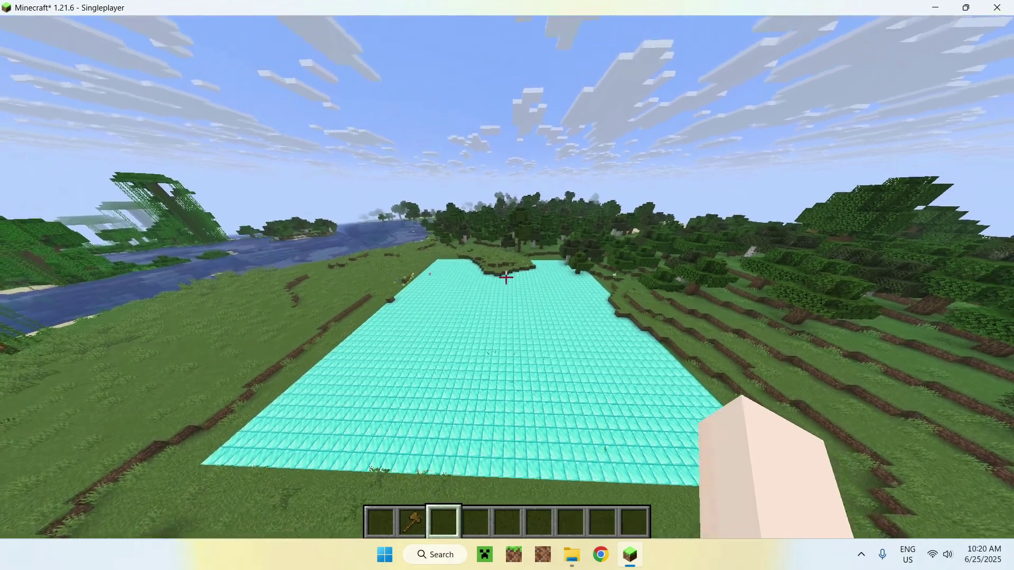
Put a Wooden Hoe from the creative inventory into the hotbar for the sphere brush.
key("e")
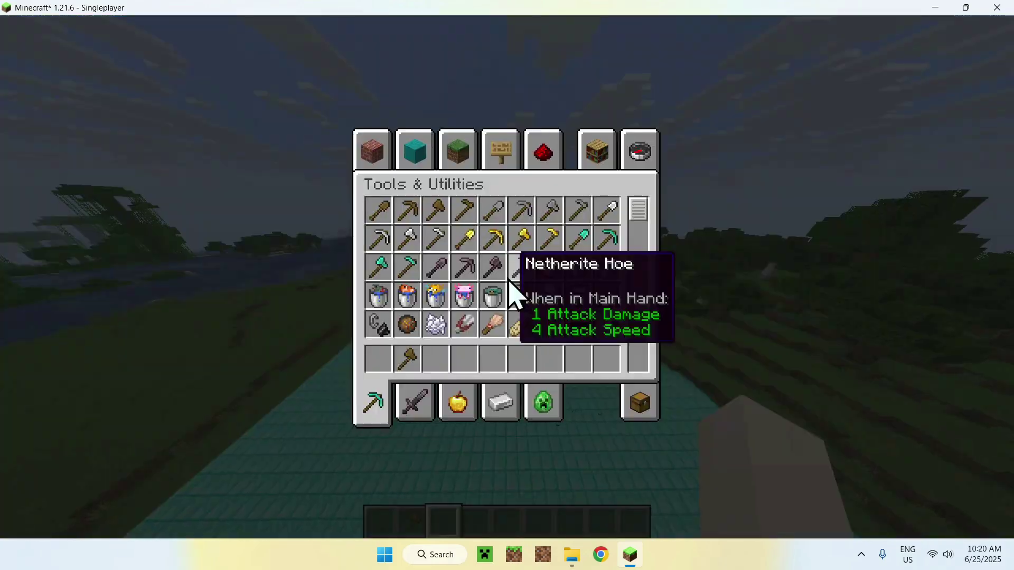
left_click(443, 370)
key("e")
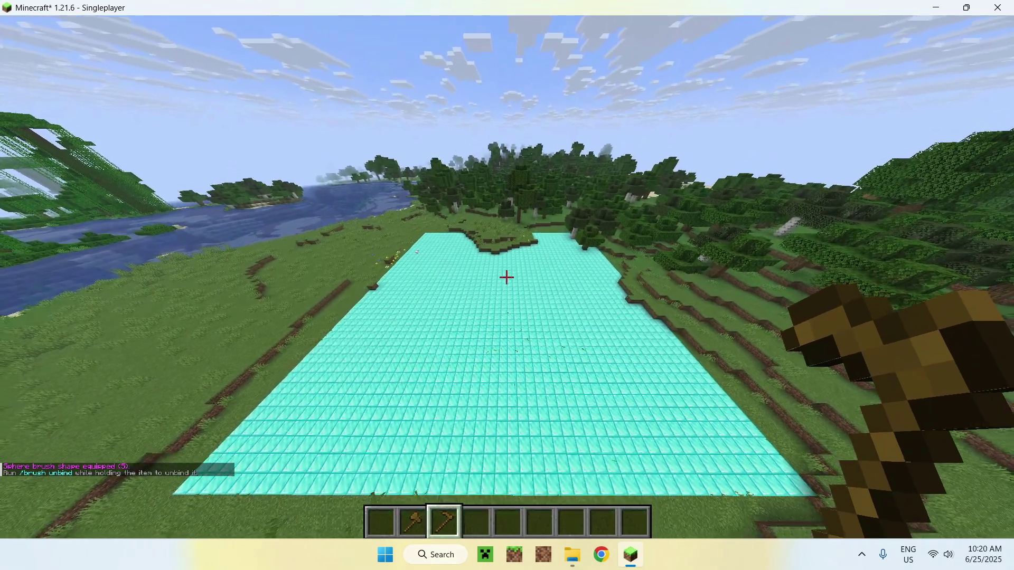
Stamp nine diamond_block spheres with the hoe brush, stacking them into a tall arch-like mass.
right_click(506, 277)
right_click(506, 277)
right_click(506, 277)
right_click(507, 278)
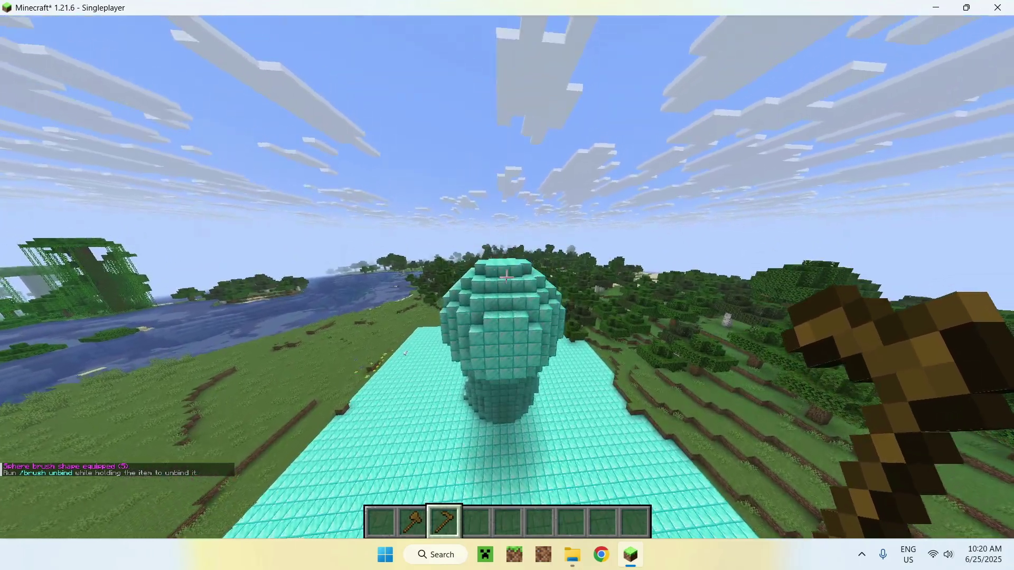
right_click(507, 277)
right_click(506, 277)
right_click(506, 278)
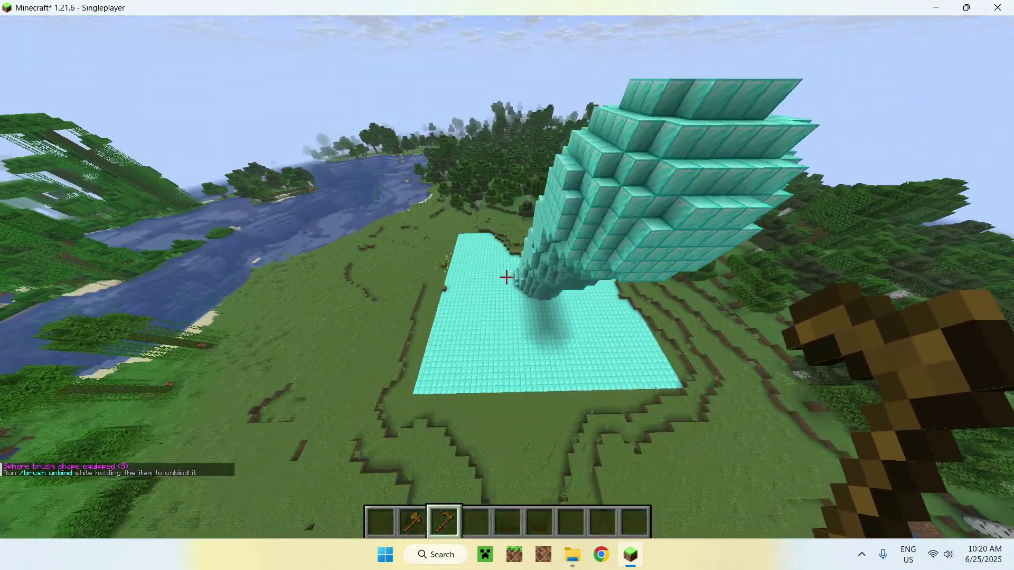
right_click(506, 277)
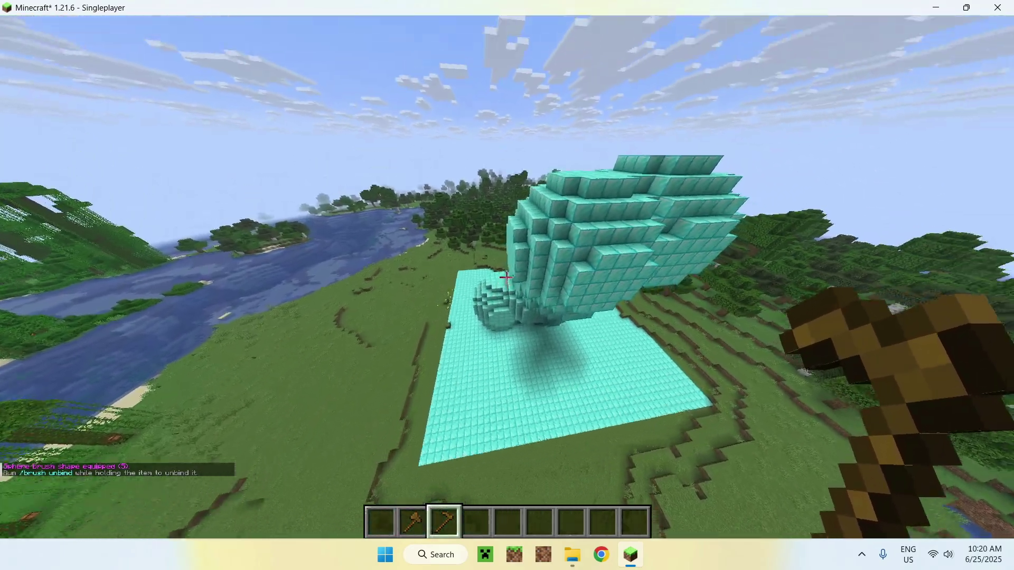
right_click(506, 277)
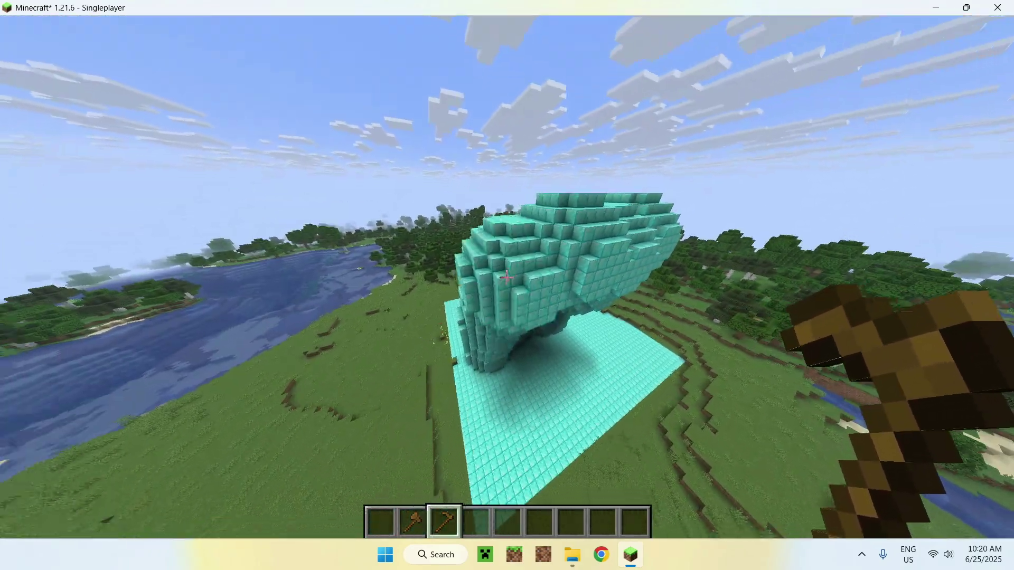
Fly down onto the diamond floor and circle around the sphere structure.
key("4")
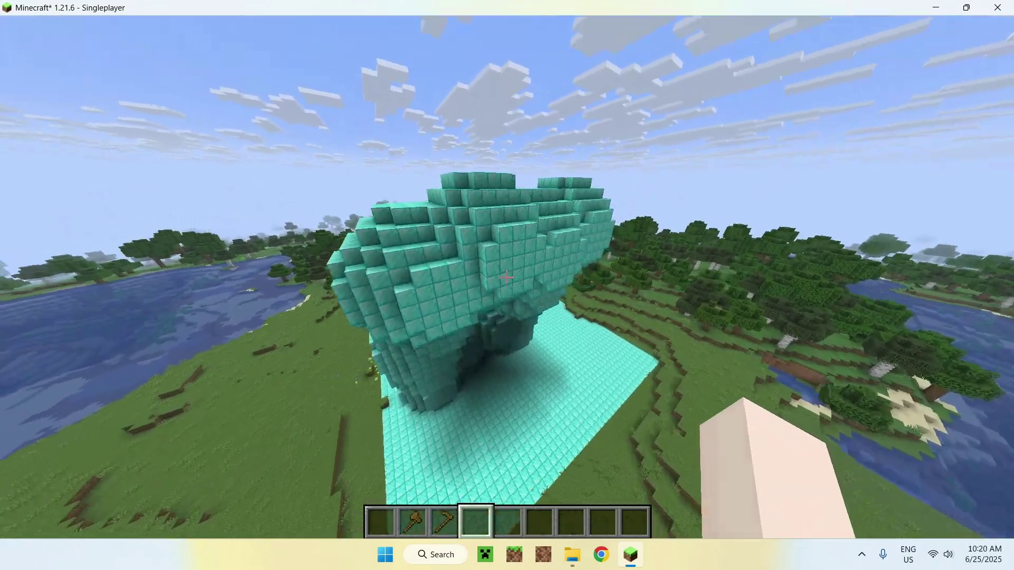
key("s")
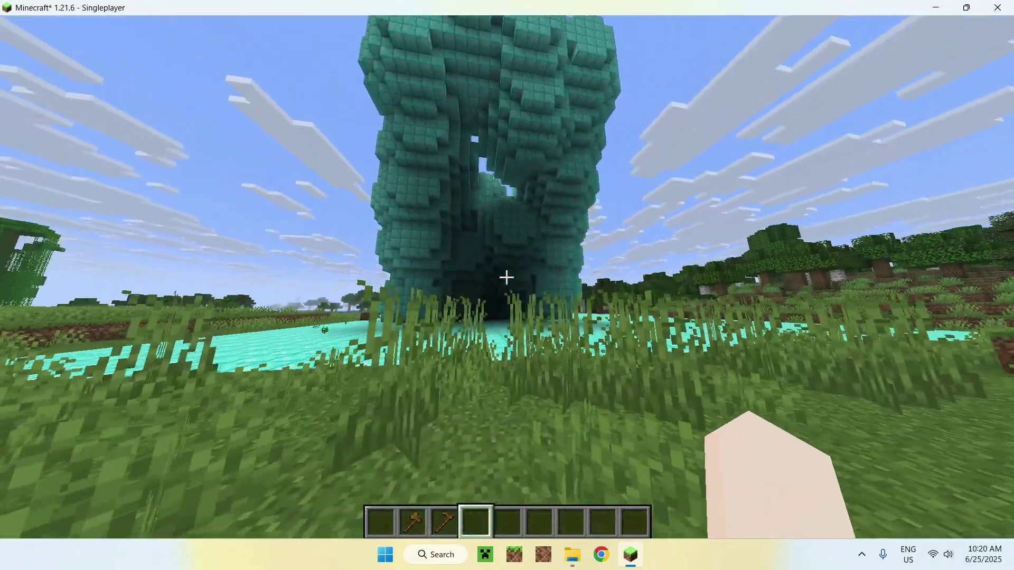
key("w")
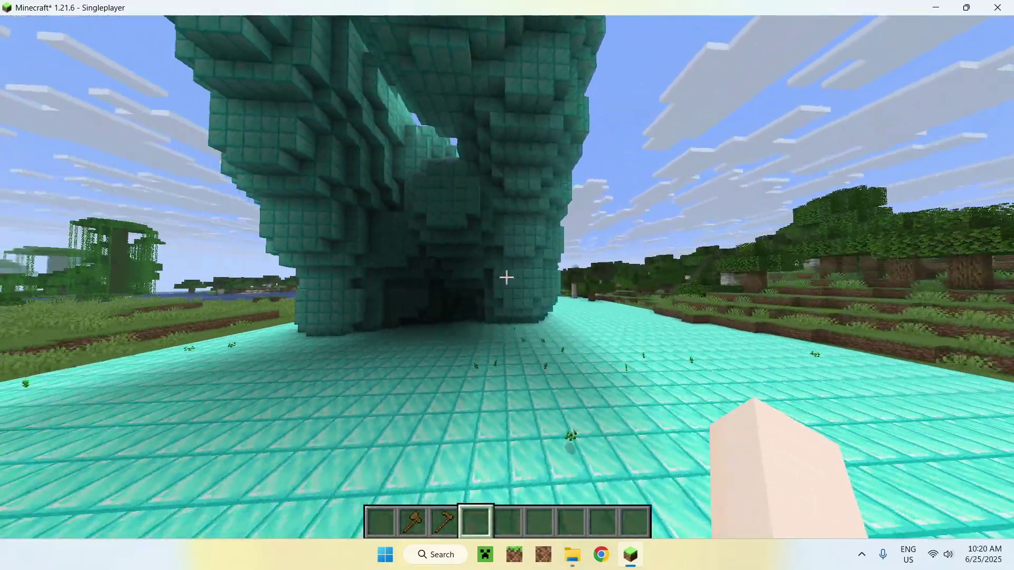
key("s")
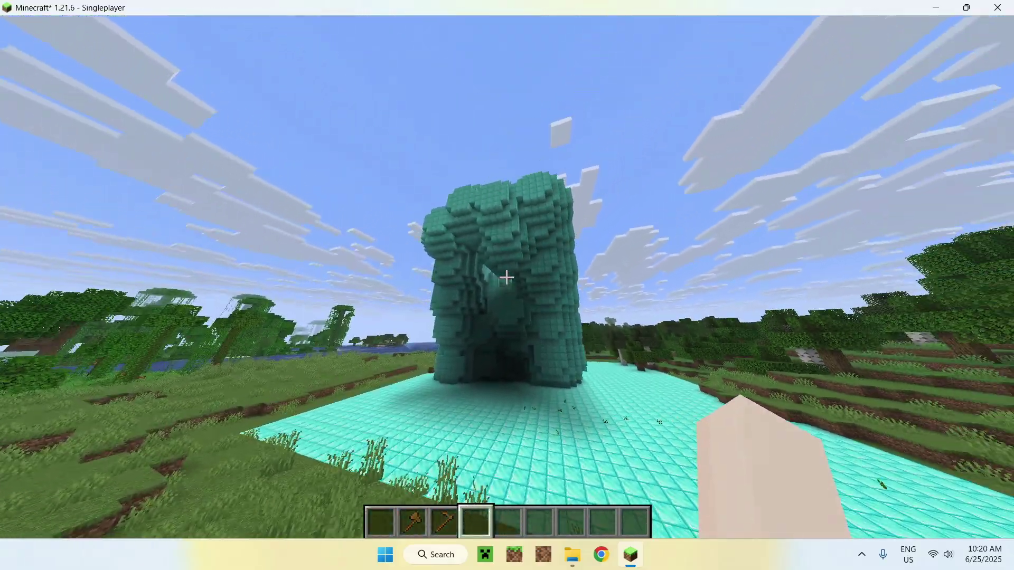
key("3")
key("a")
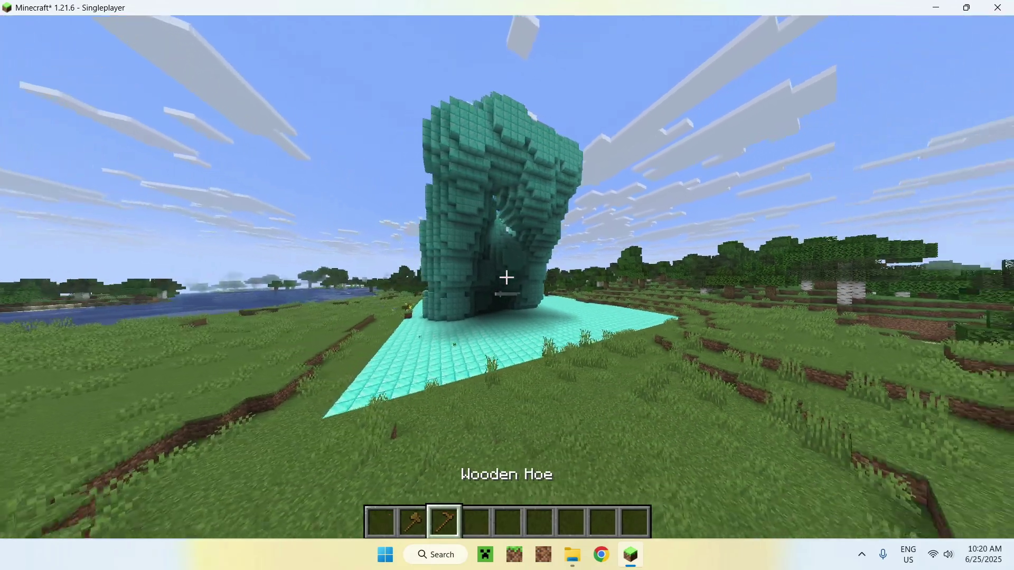
key("a")
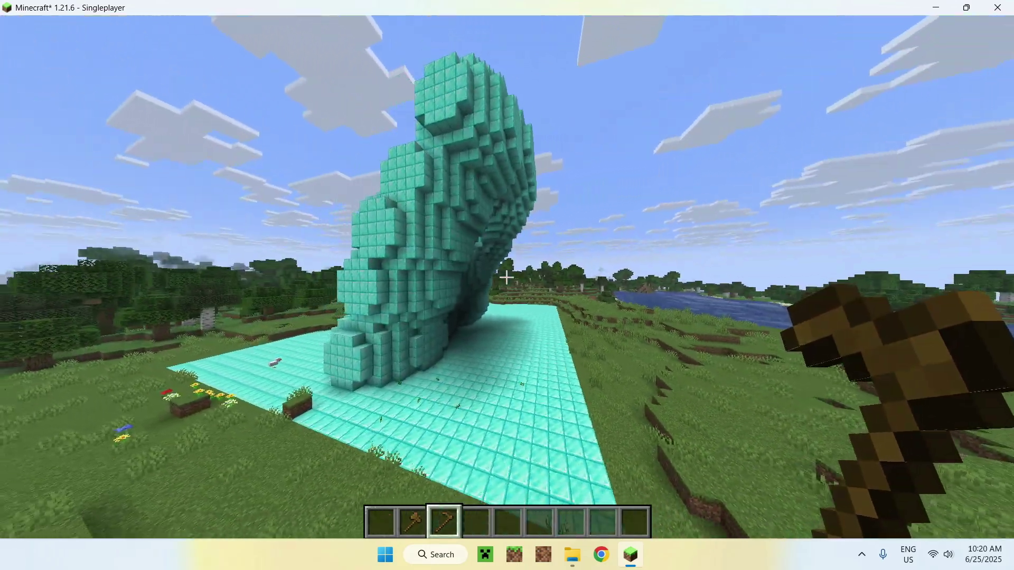
Switch to third-person rear view with an empty hand beside the structure.
key("2")
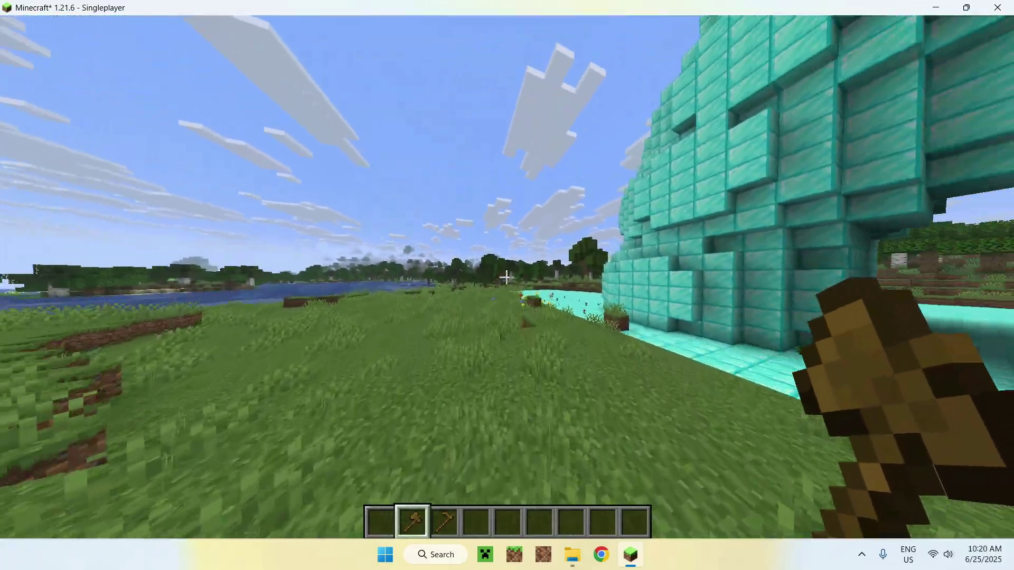
key("3")
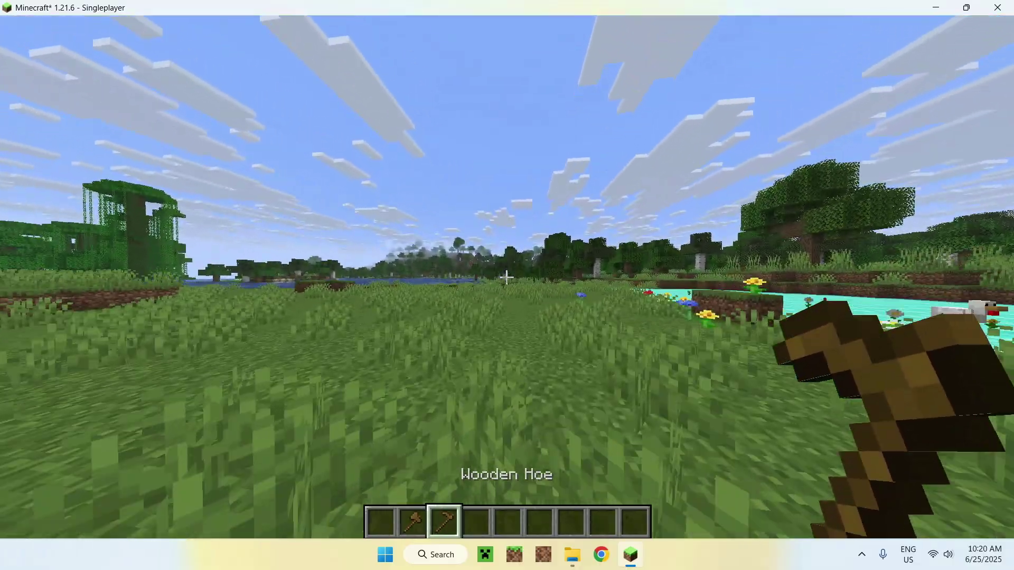
key("F5")
key("F5")
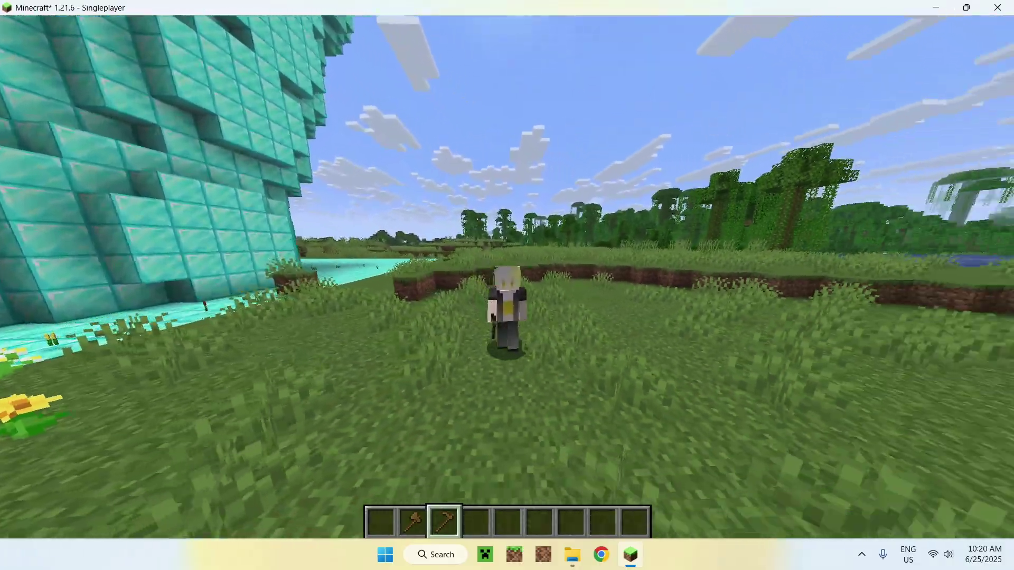
key("4")
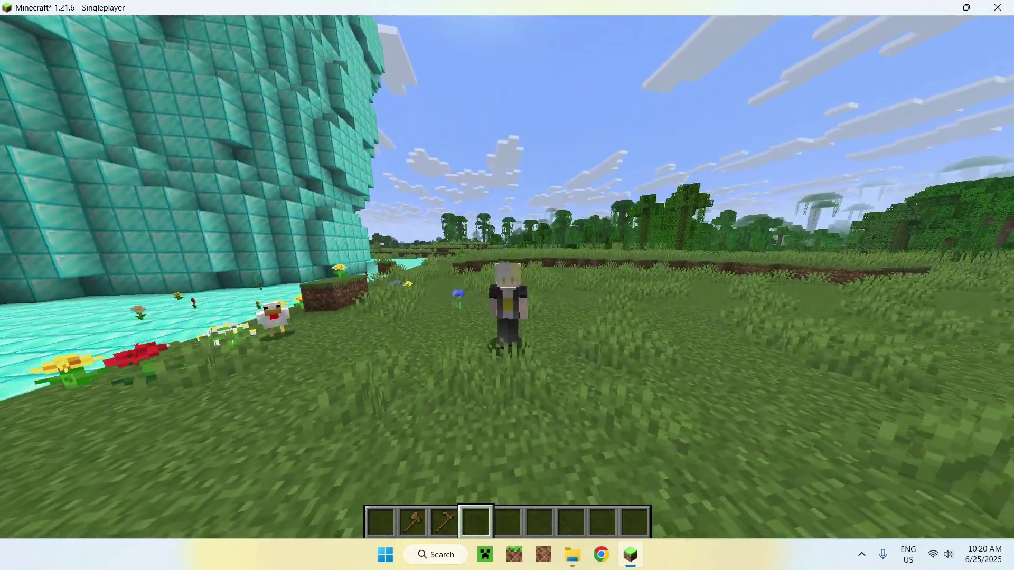